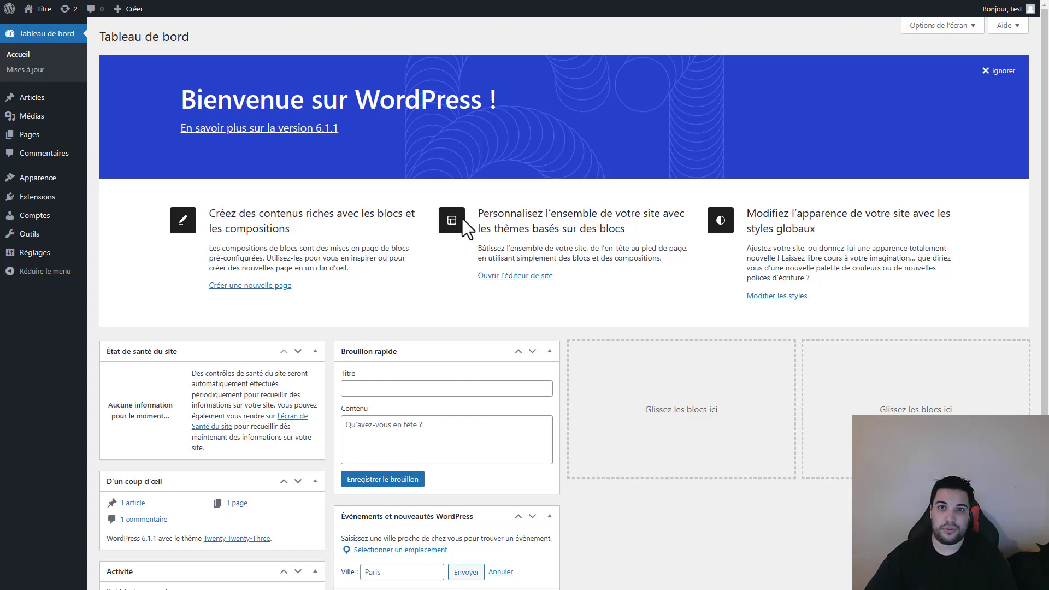
# Search the plugin directory for "mysql", then install and activate the WP phpMyAdmin plugin
pyautogui.click(61, 189)
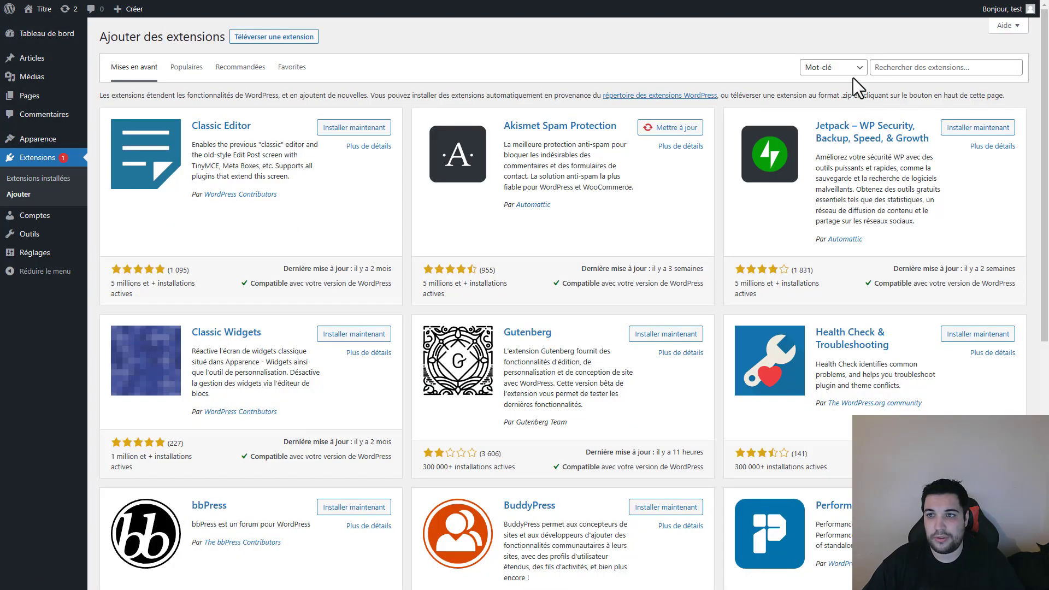
pyautogui.click(888, 67)
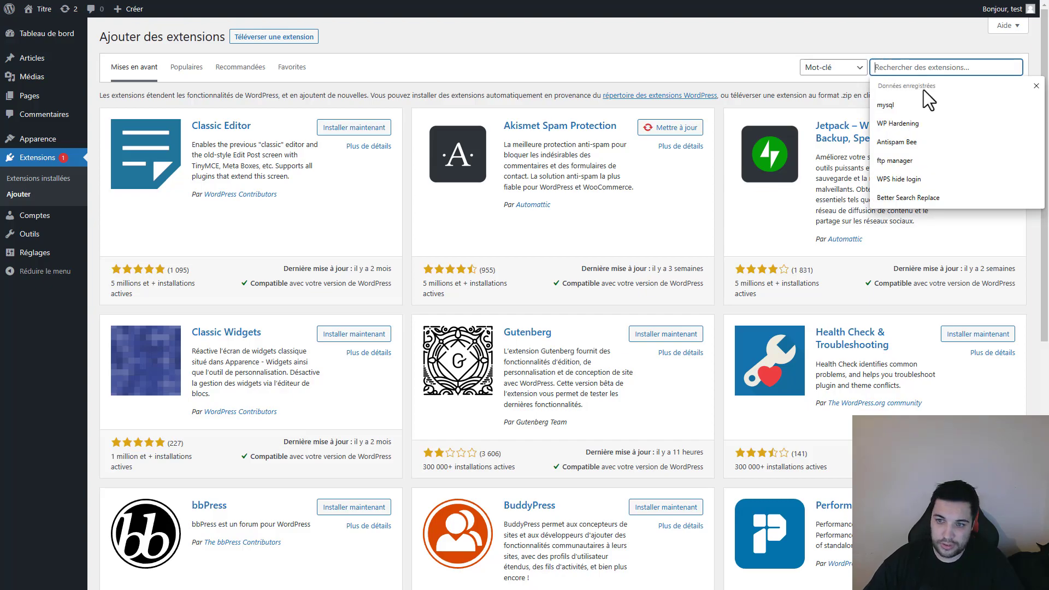
pyautogui.write('mysql')
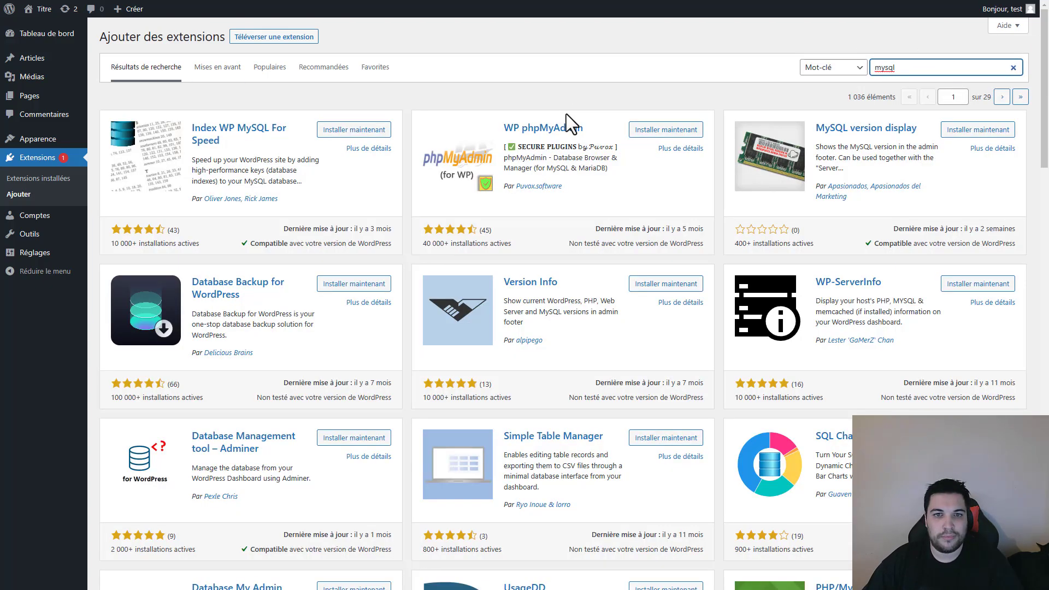
pyautogui.click(656, 131)
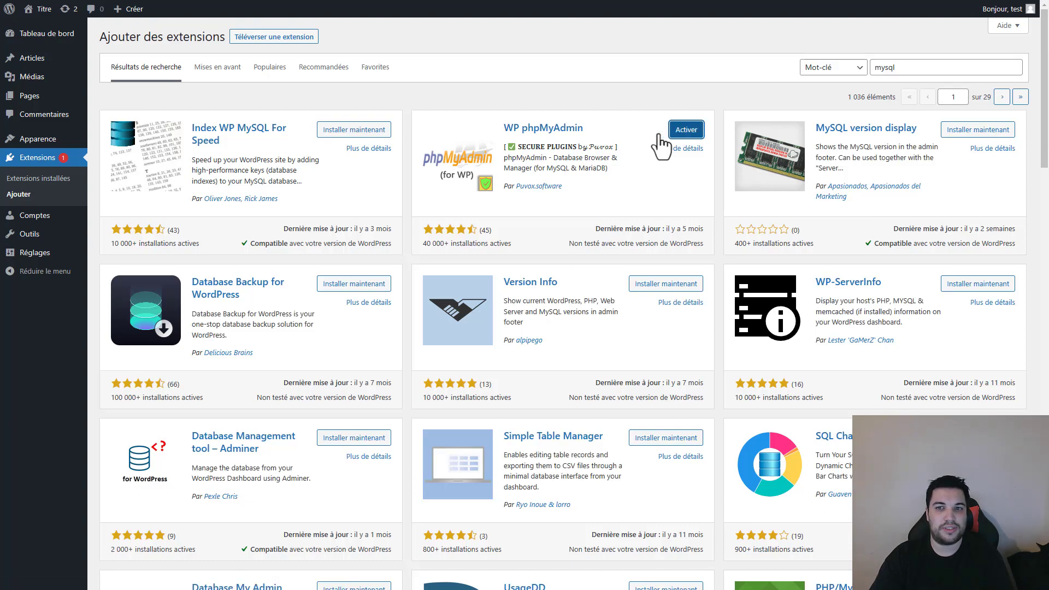
pyautogui.click(692, 137)
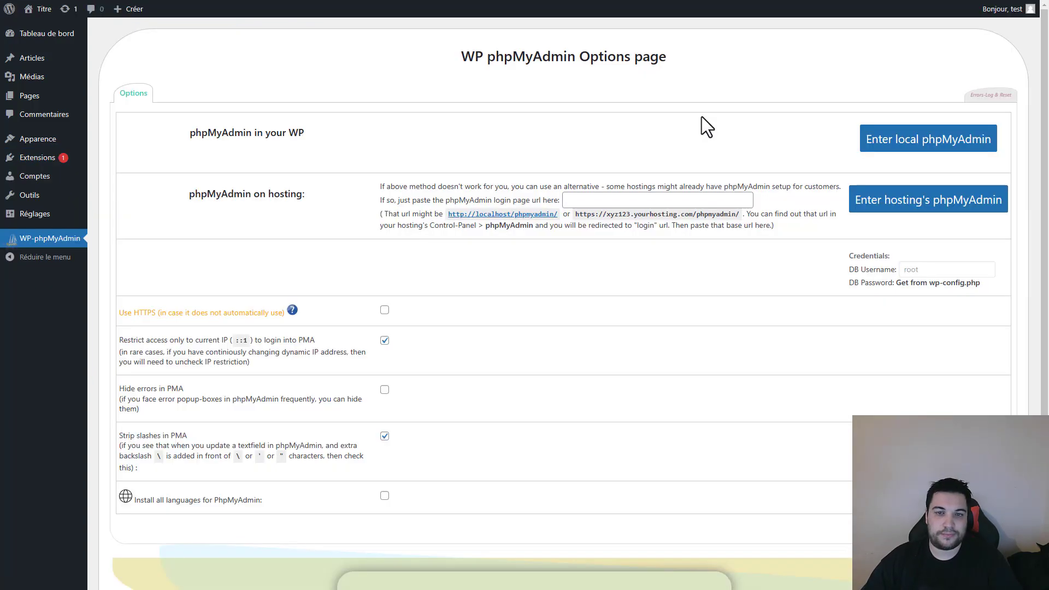
# Enter the local phpMyAdmin from the plugin's options page, dismissing the one-time HTTPS message and the translation prompt
pyautogui.click(889, 148)
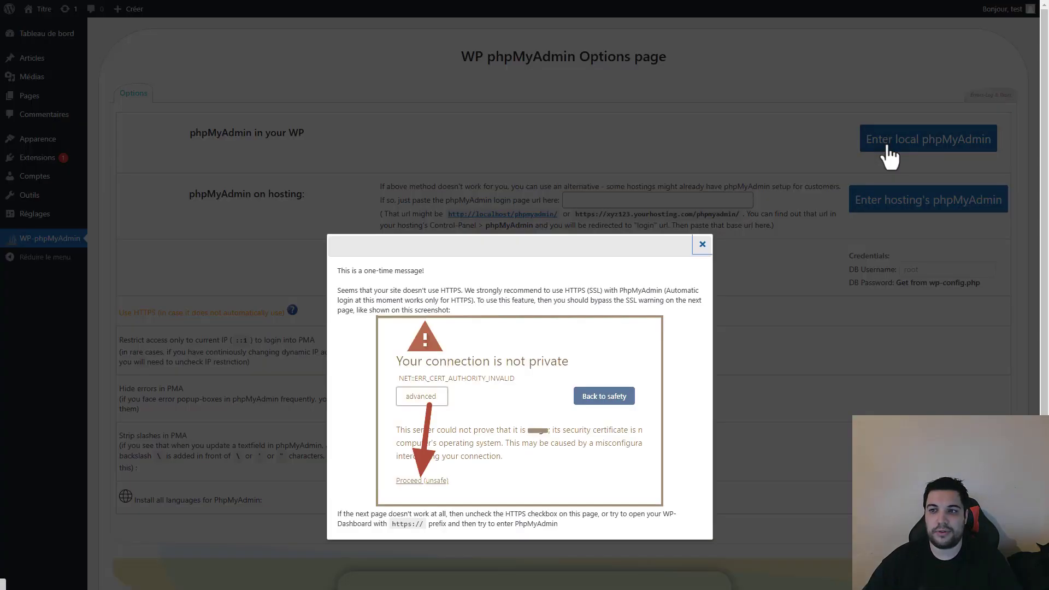
pyautogui.click(702, 245)
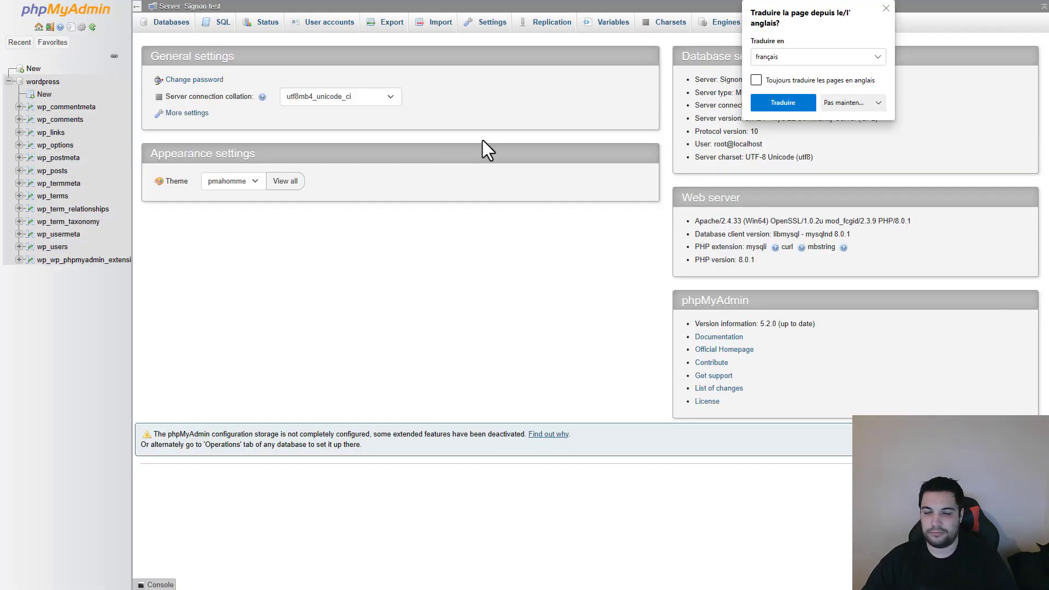
pyautogui.click(884, 9)
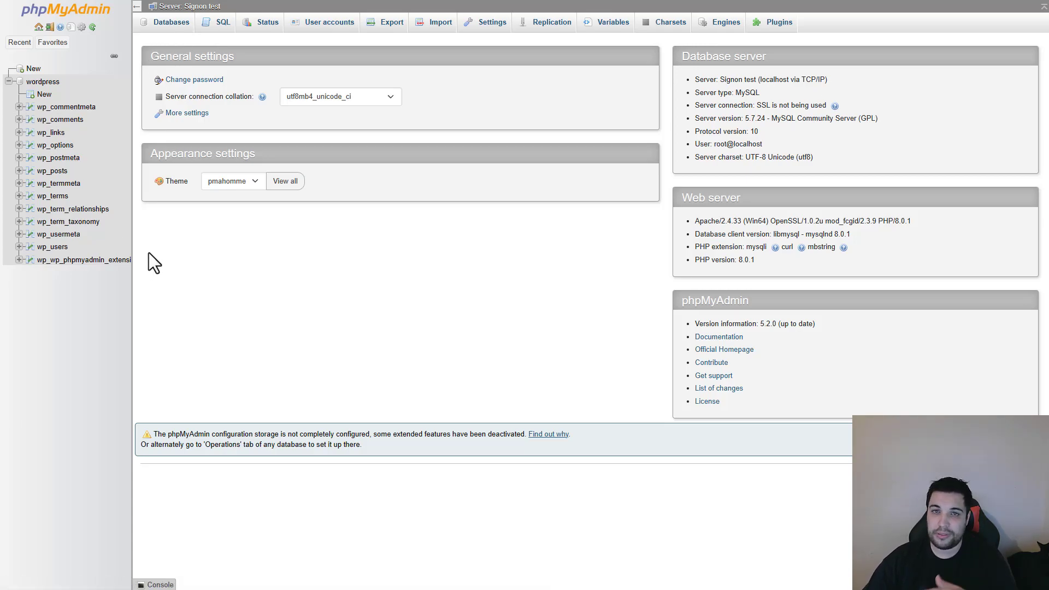
# Drop all tables in the wordpress database and confirm the query
pyautogui.click(164, 24)
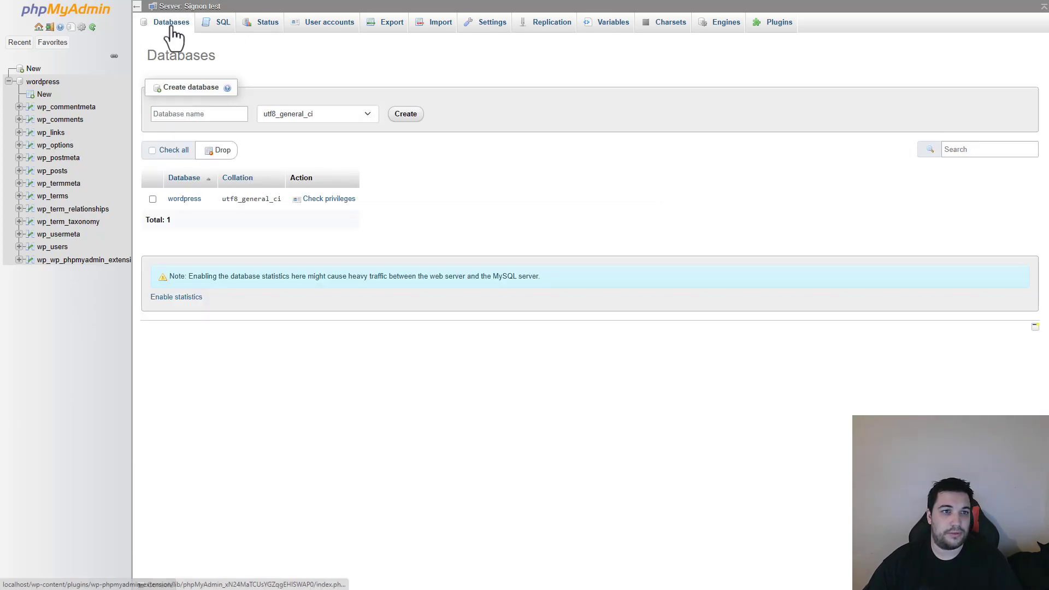
pyautogui.click(186, 201)
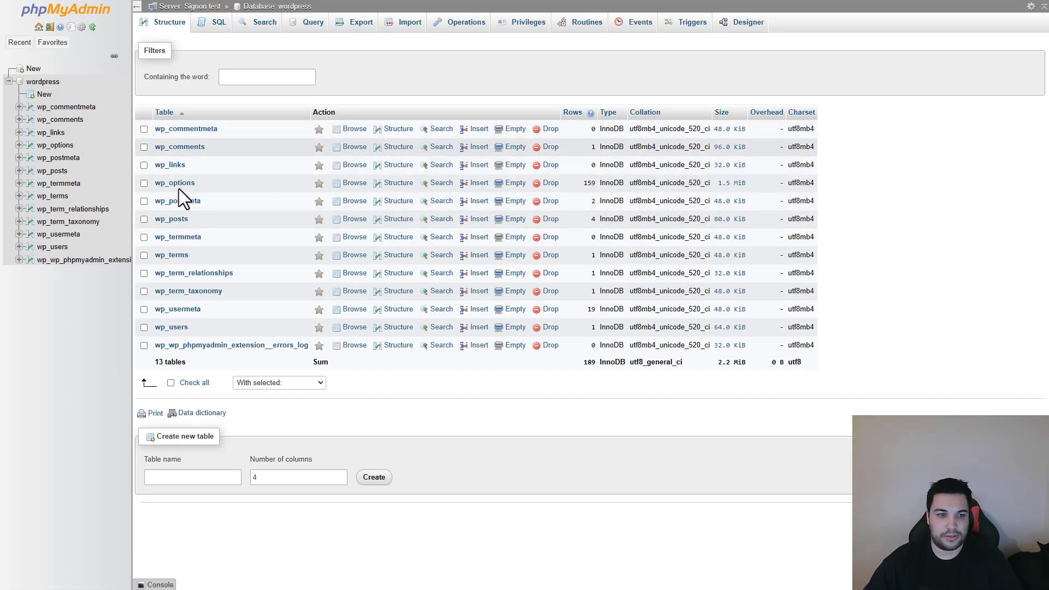
pyautogui.click(194, 382)
pyautogui.click(304, 384)
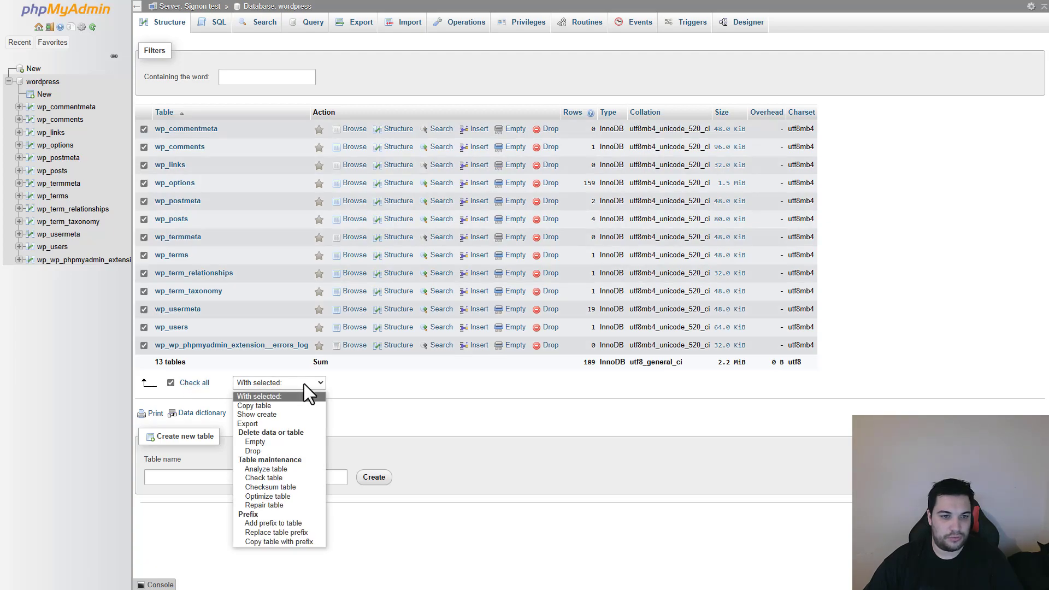
pyautogui.click(261, 451)
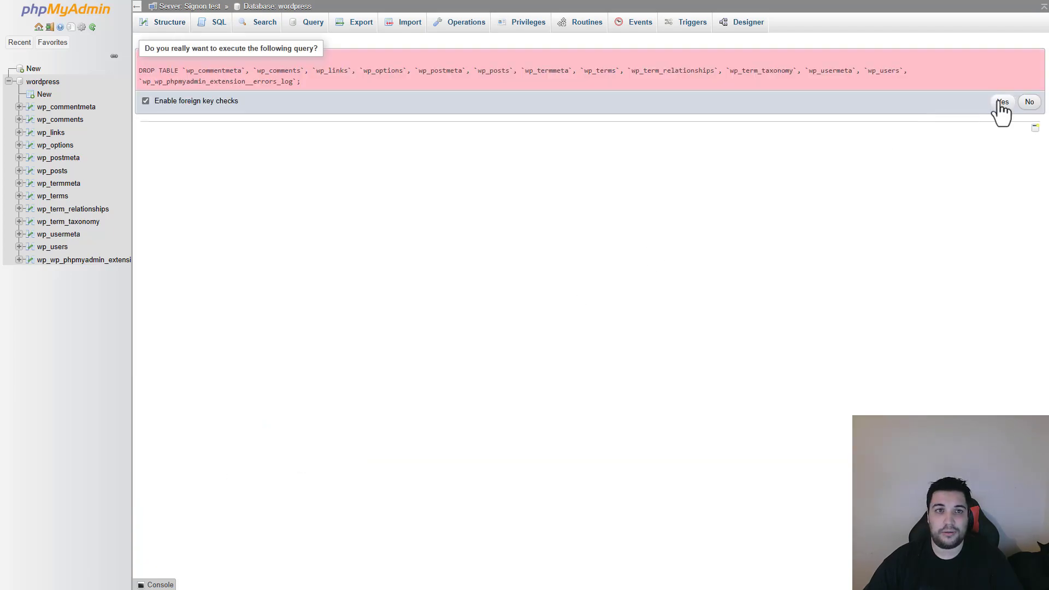
pyautogui.click(1003, 104)
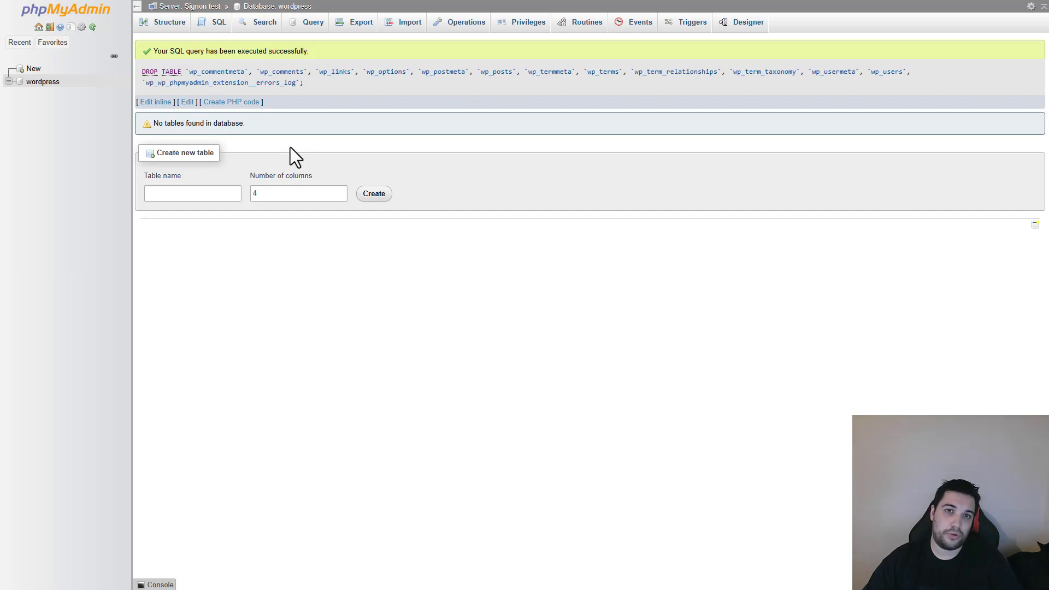
pyautogui.moveTo(150, 11)
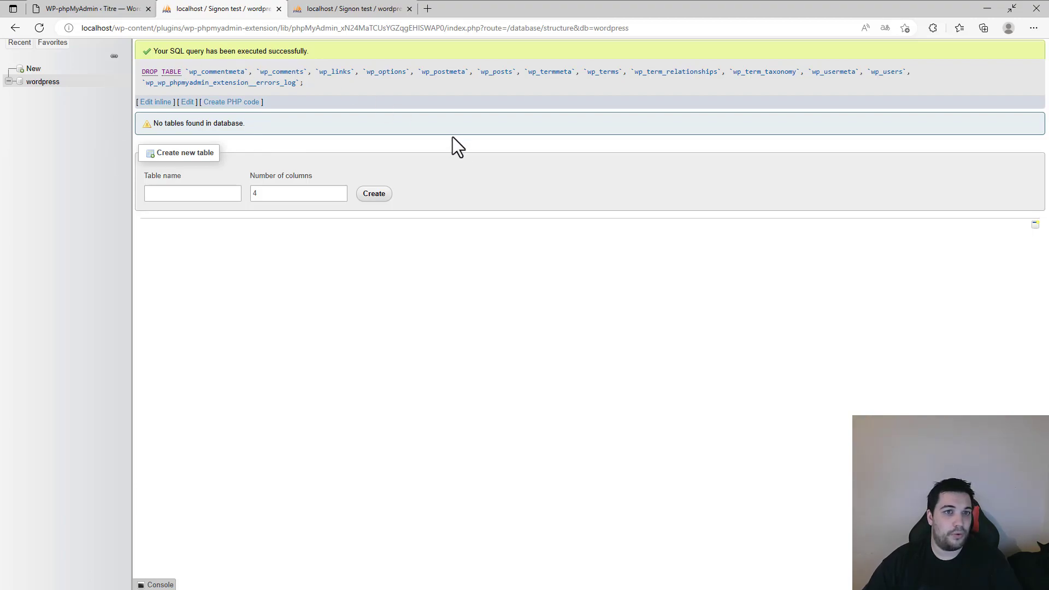
pyautogui.click(47, 86)
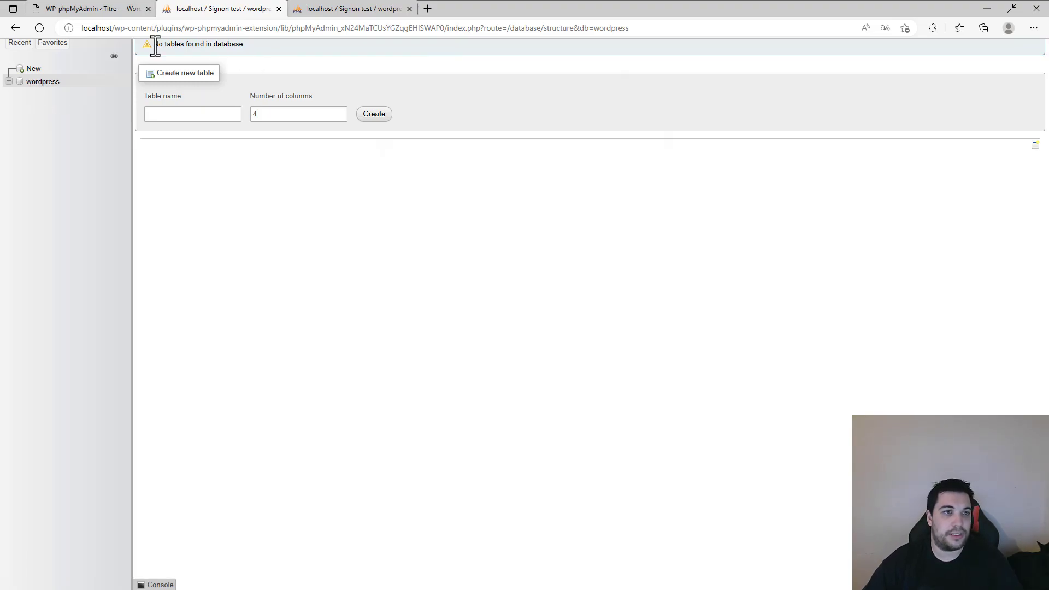
pyautogui.click(74, 12)
pyautogui.click(213, 10)
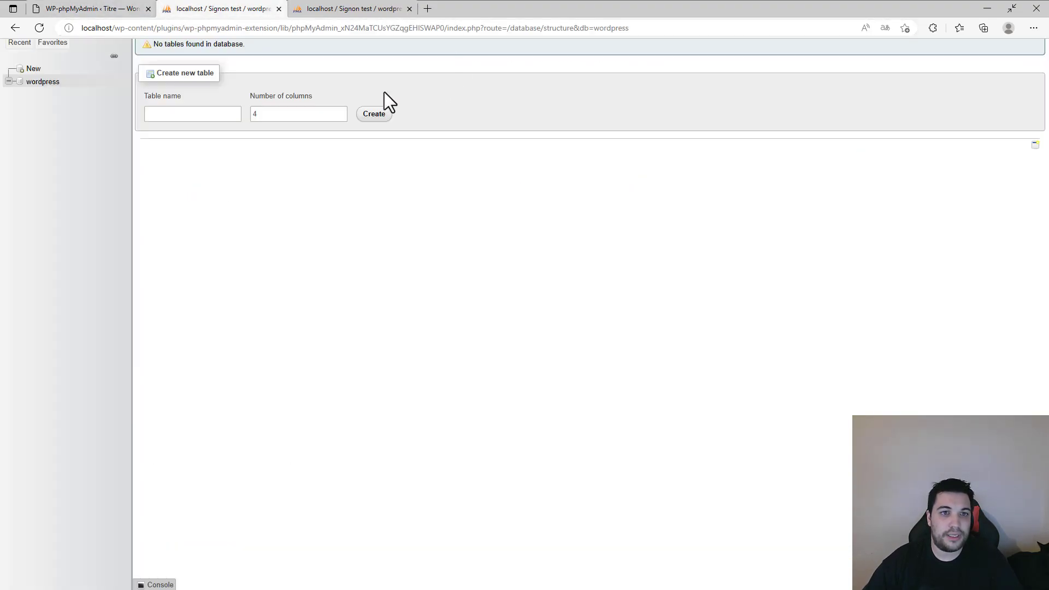
pyautogui.press('F11')
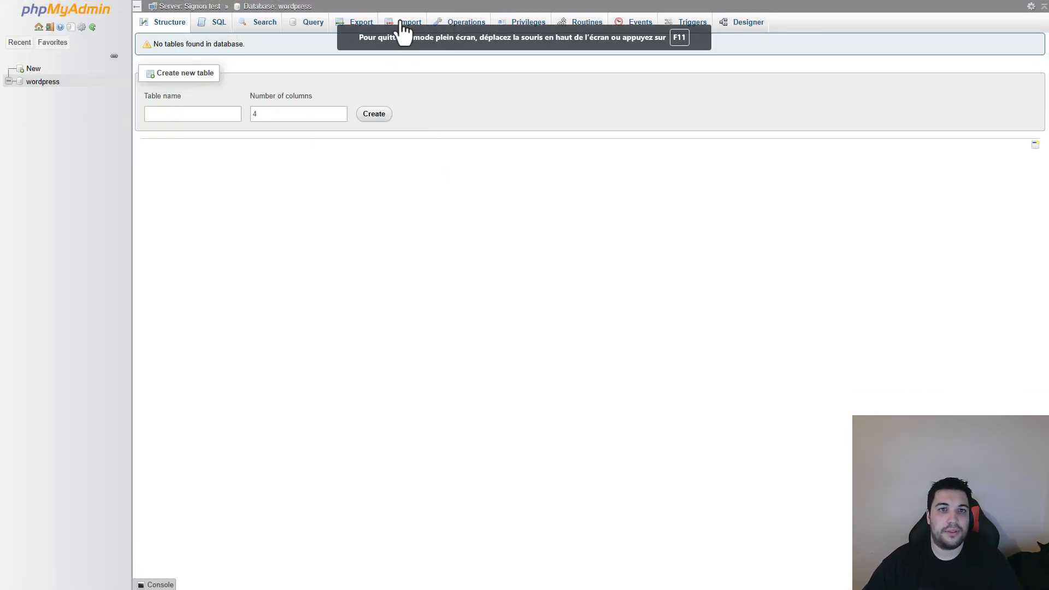
# Import the saved localhost (1) SQL file from the computer into the wordpress database
pyautogui.click(409, 30)
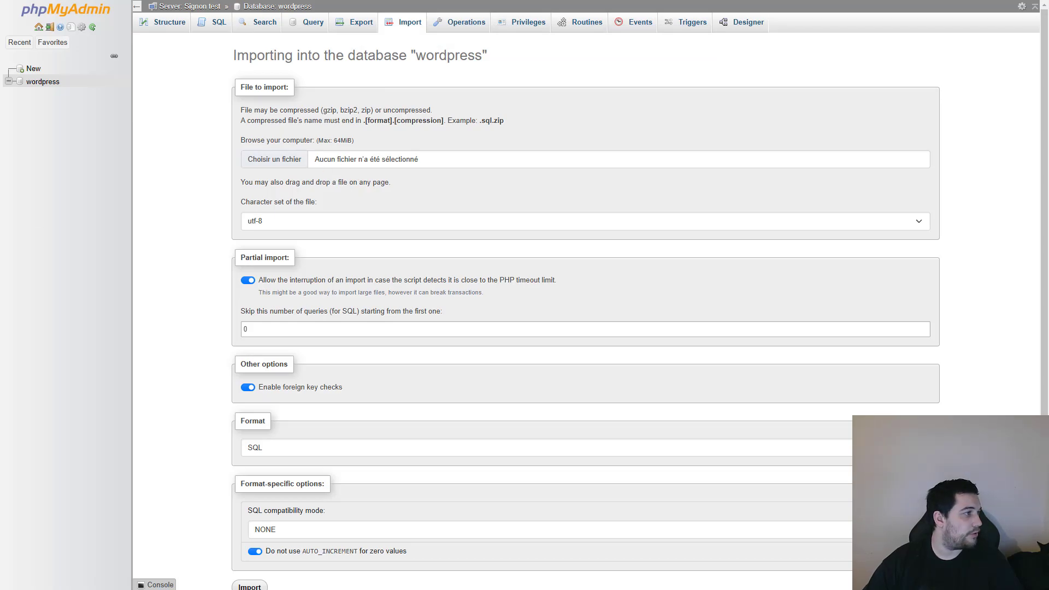
pyautogui.moveTo(231, 164); pyautogui.dragTo(490, 172)
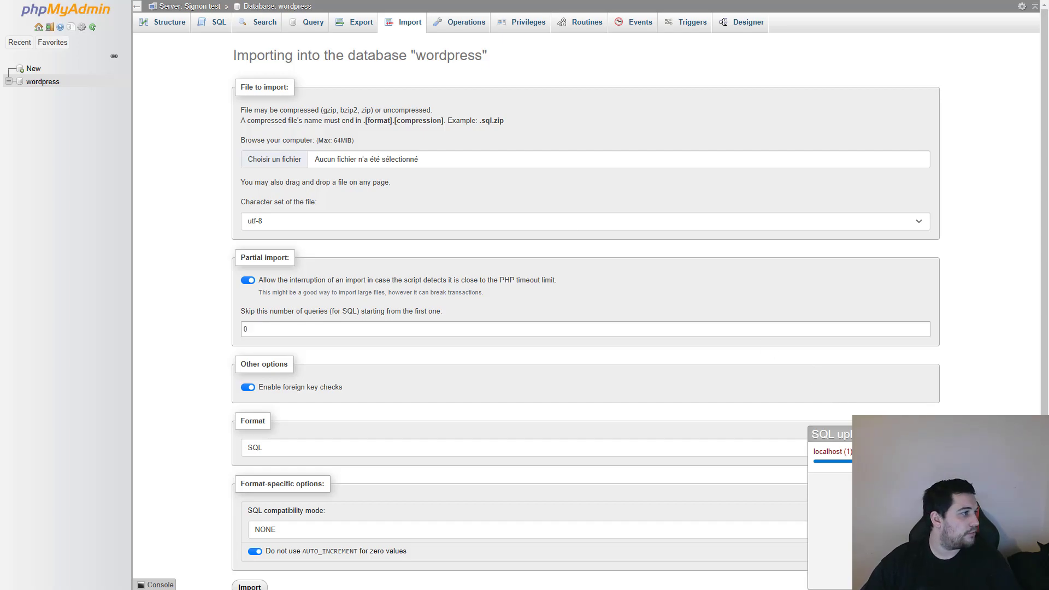
# Switch to File Explorer, extract Archive.tar into its current folder and delete the original archive
pyautogui.hotkey('alt', 'Tab')
pyautogui.click(418, 141)
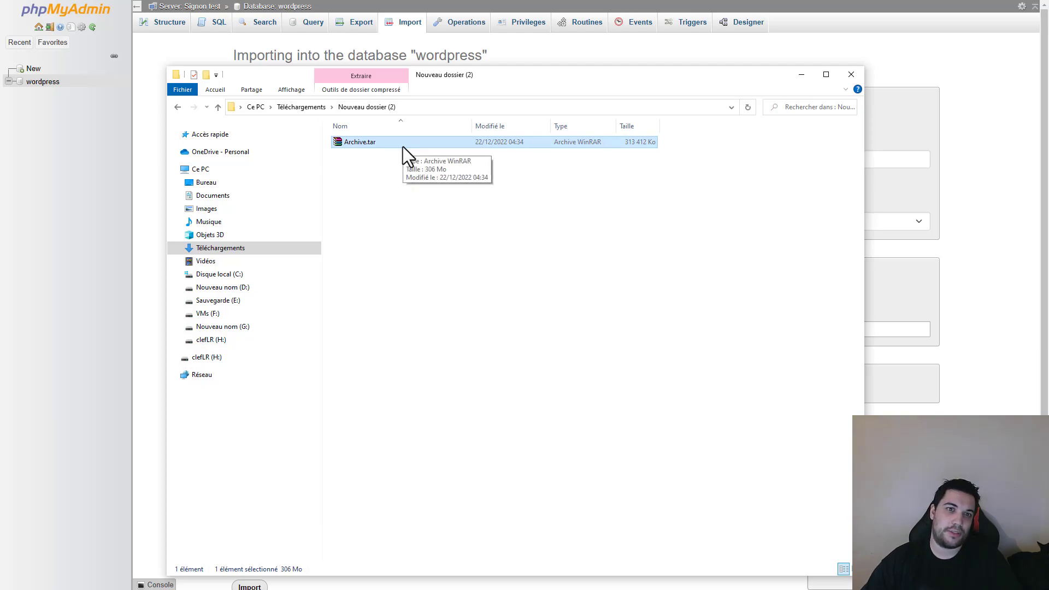
pyautogui.rightClick(394, 143)
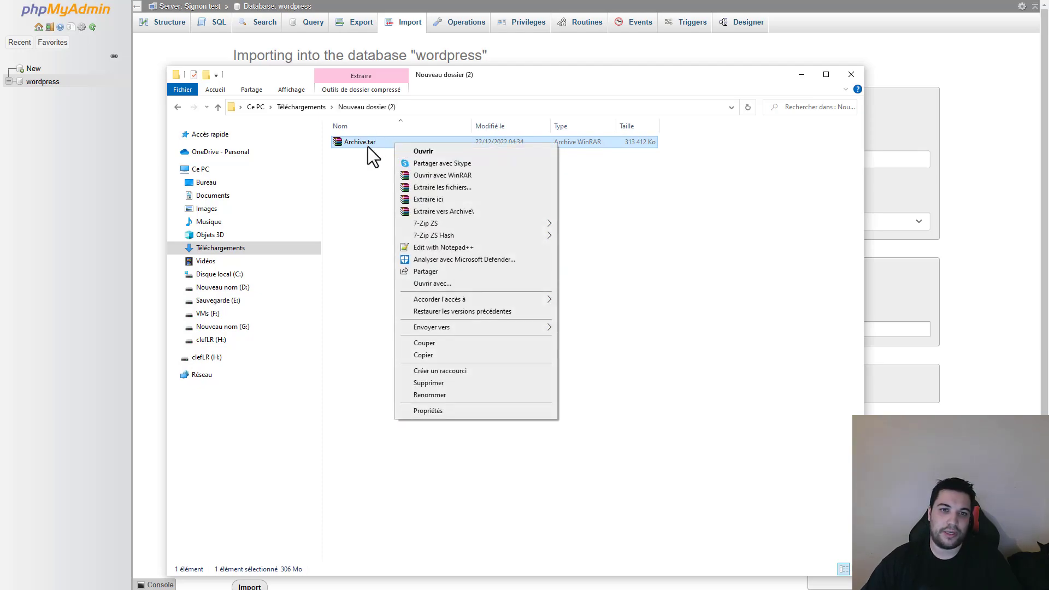
pyautogui.click(494, 199)
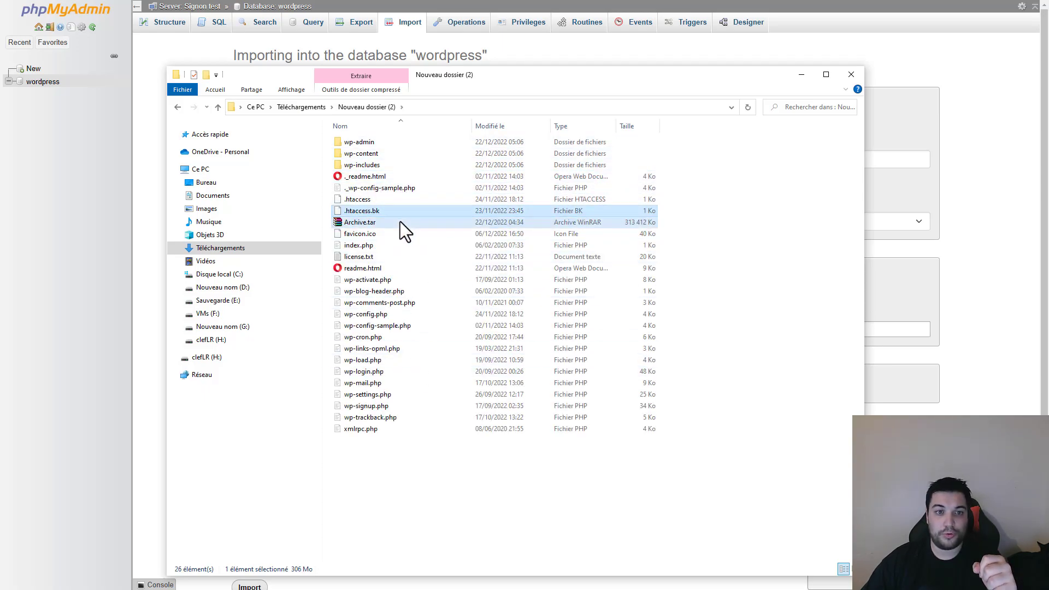
pyautogui.press('Delete')
# Compress all extracted files and folders except wp-config.php into a ZIP archive named archive.zip, and select it
pyautogui.click(375, 304)
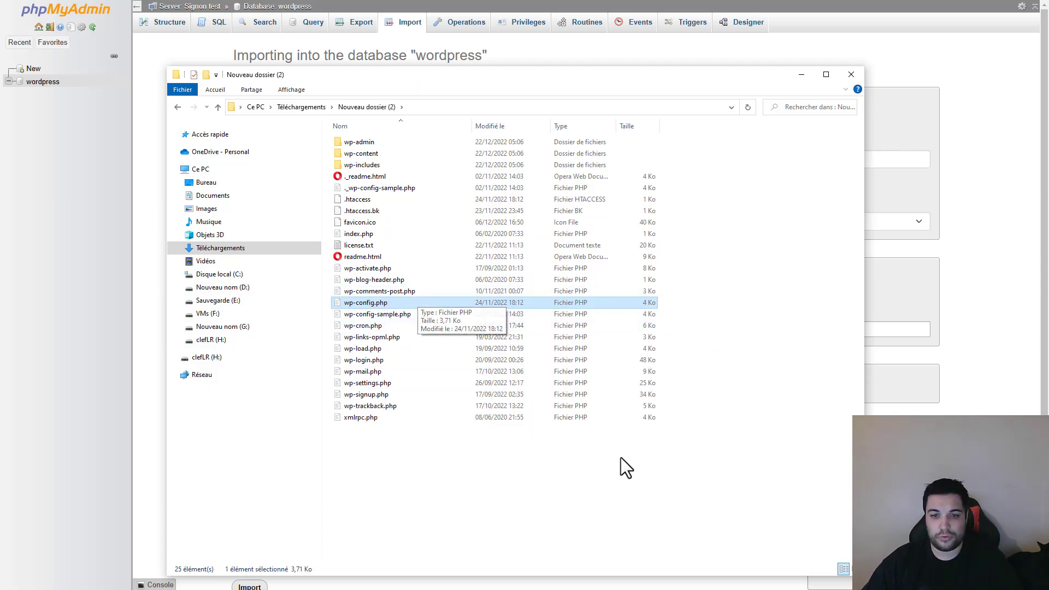
pyautogui.moveTo(378, 431); pyautogui.dragTo(372, 139)
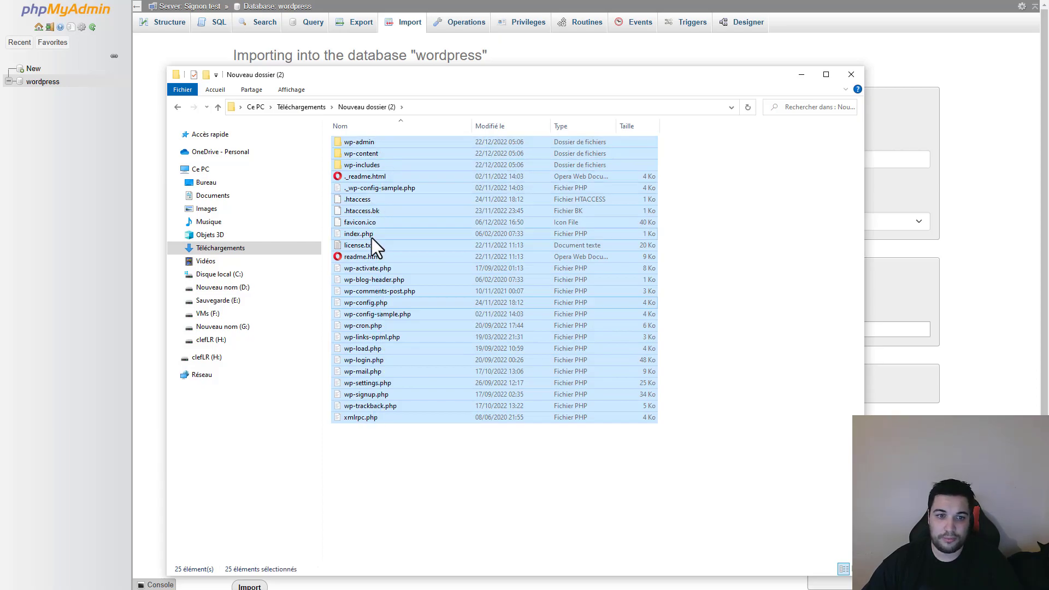
pyautogui.keyDown('ctrl'); pyautogui.click(372, 303); pyautogui.keyUp('ctrl')
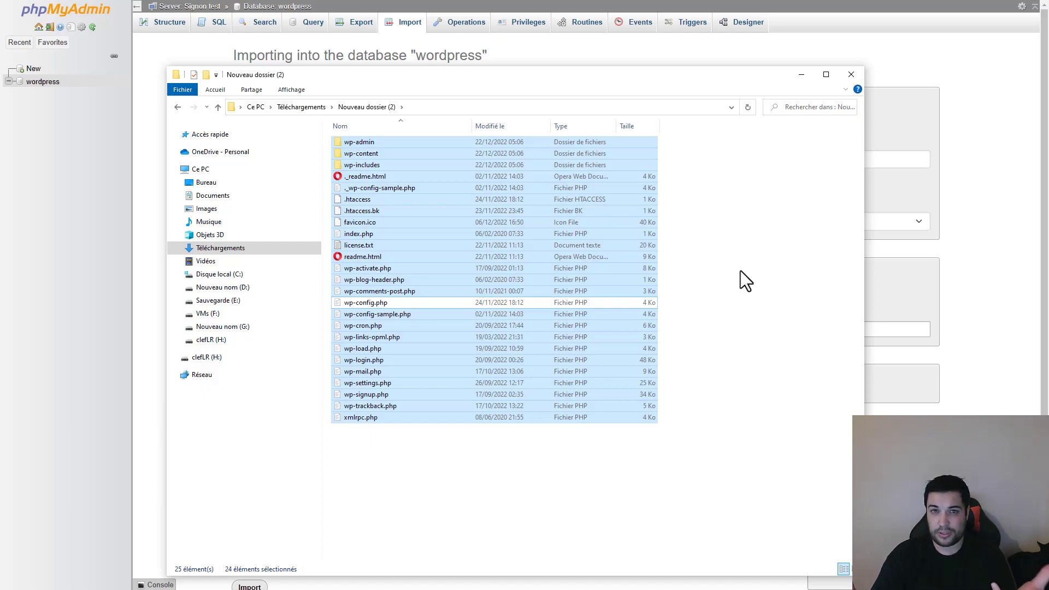
pyautogui.rightClick(419, 228)
pyautogui.click(514, 340)
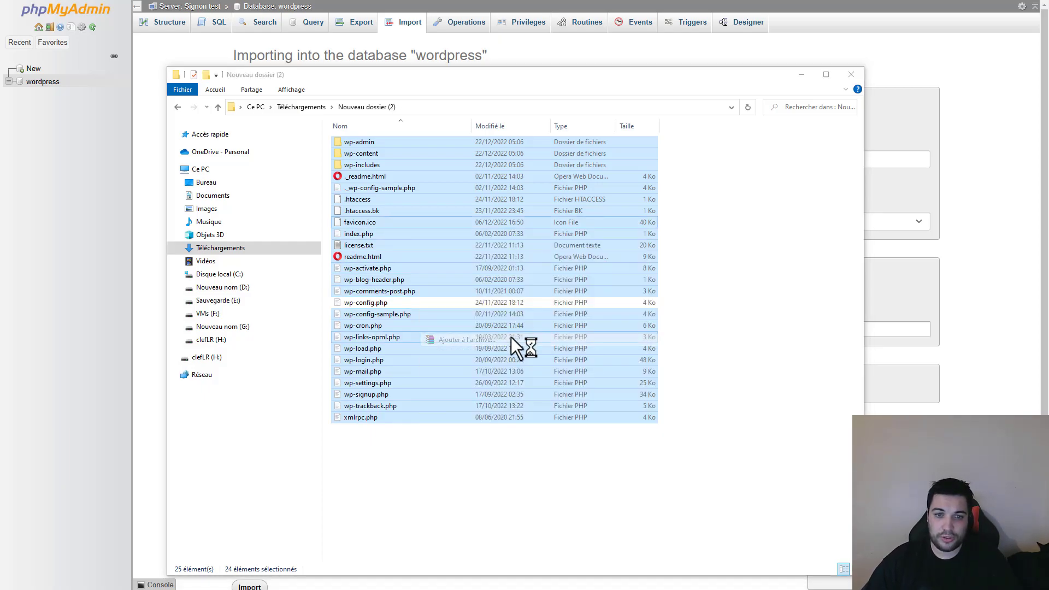
pyautogui.click(484, 304)
pyautogui.moveTo(492, 252); pyautogui.dragTo(388, 252)
pyautogui.write('archive')
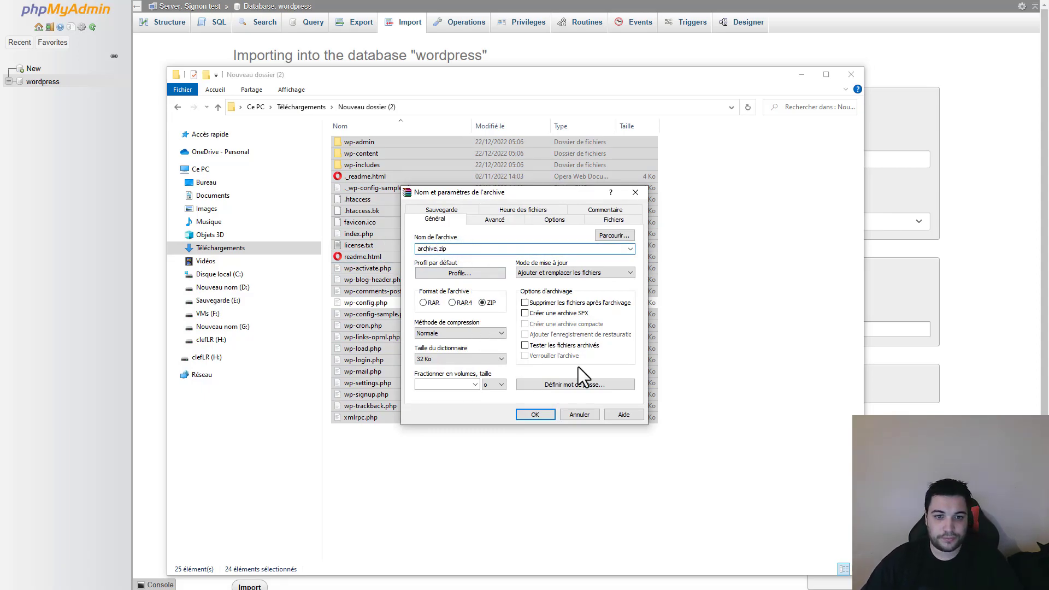
pyautogui.click(535, 415)
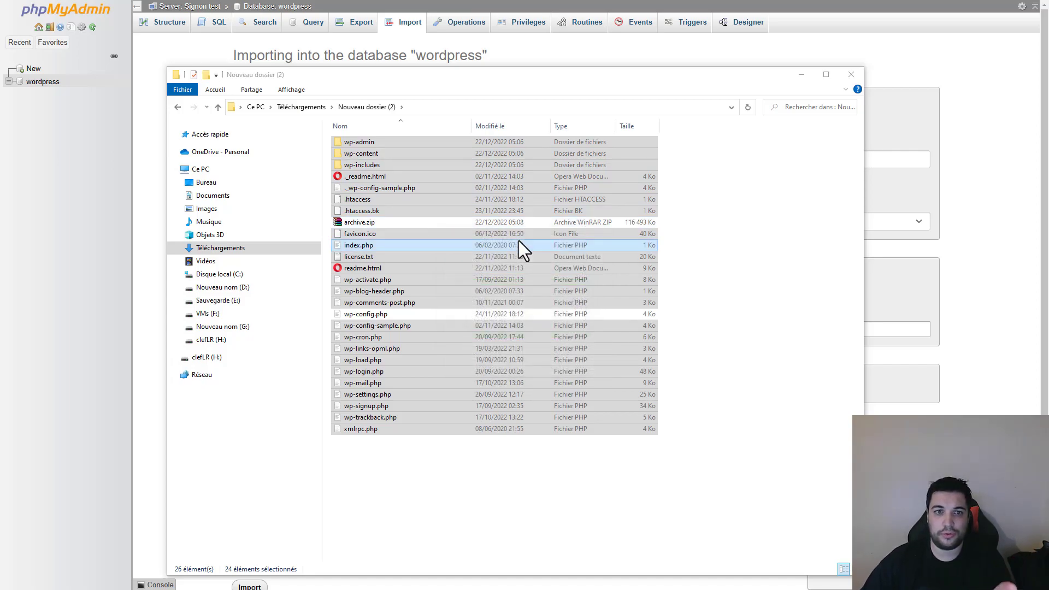
pyautogui.click(548, 222)
# Return to the WordPress dashboard in the browser and log back in to the expired session with the prefilled credentials
pyautogui.moveTo(589, 75); pyautogui.dragTo(0, 76)
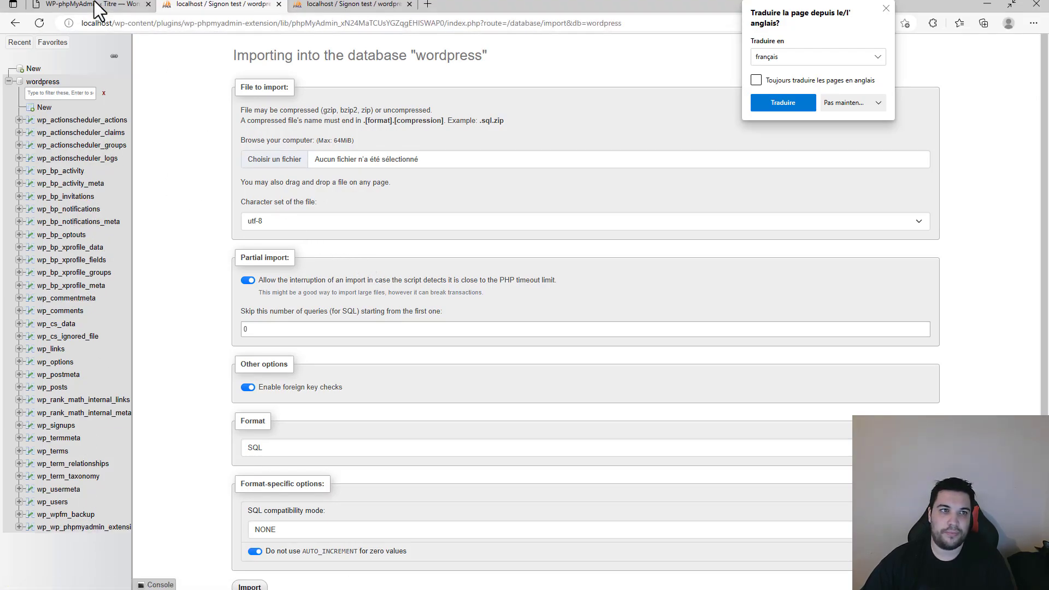
pyautogui.click(84, 9)
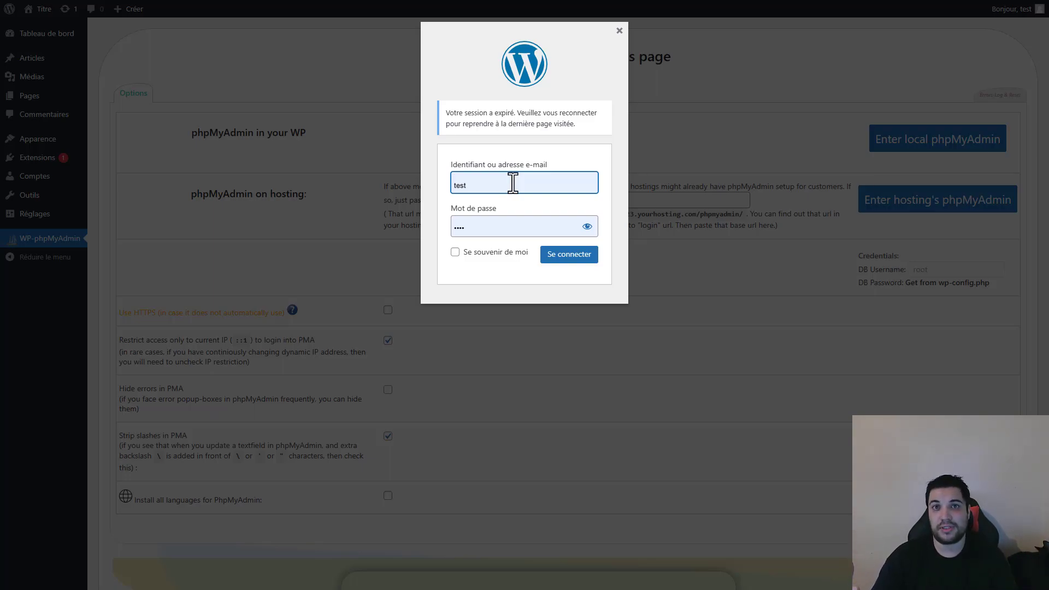
pyautogui.click(569, 255)
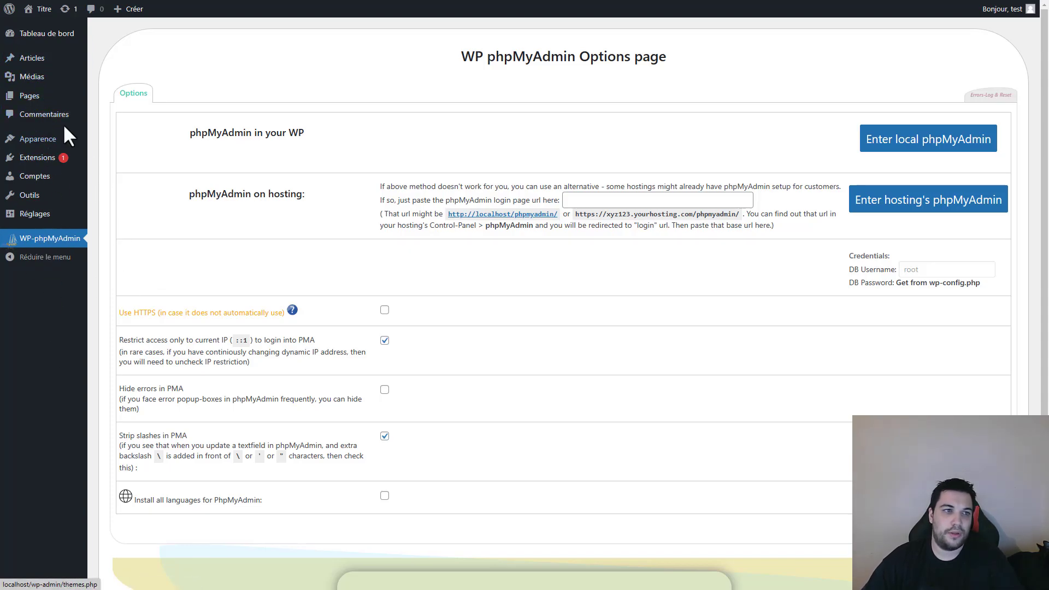
# Search the plugin directory for "ftp", then install and activate the File Manager plugin
pyautogui.click(31, 159)
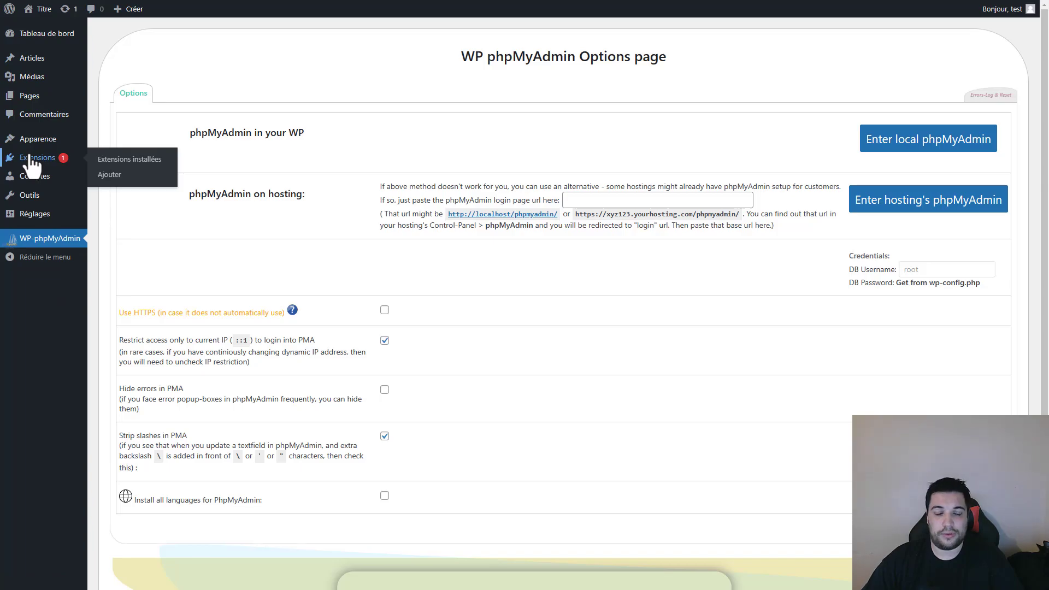
pyautogui.moveTo(139, 65); pyautogui.dragTo(421, 159)
pyautogui.click(421, 156)
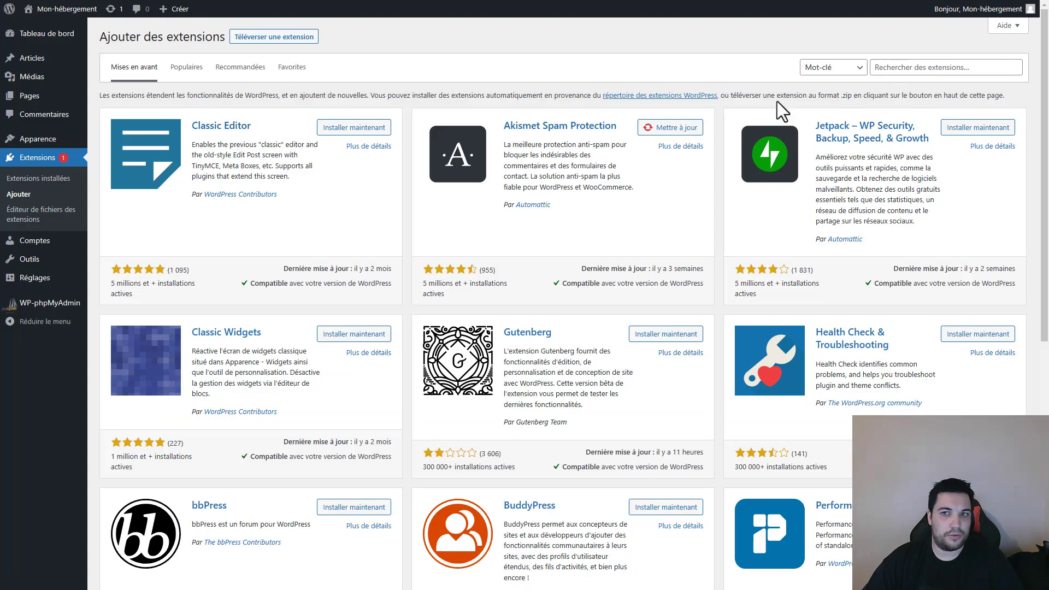
pyautogui.click(902, 70)
pyautogui.write('ftp')
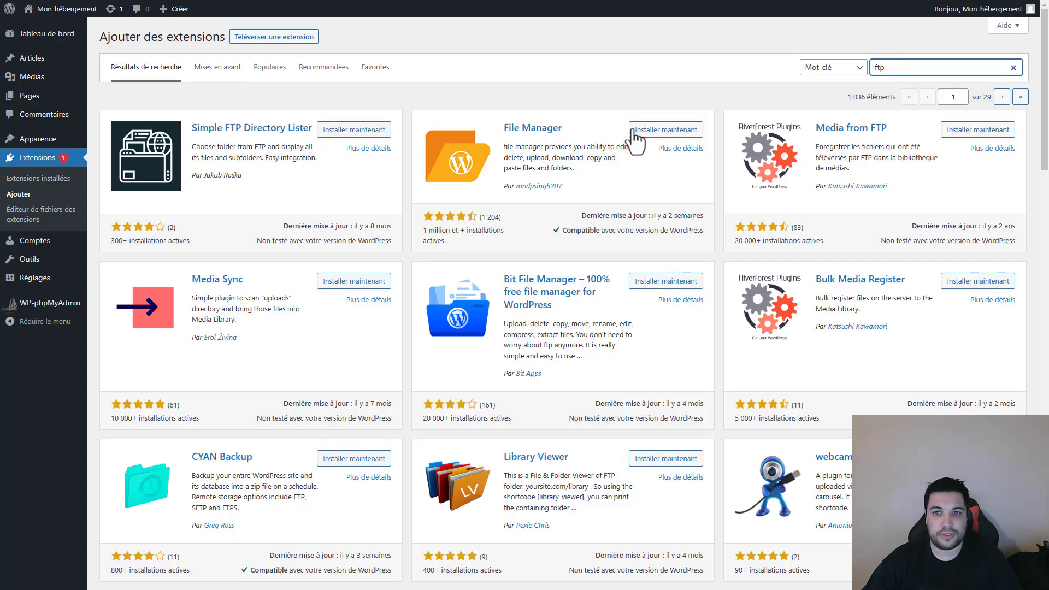
pyautogui.click(680, 132)
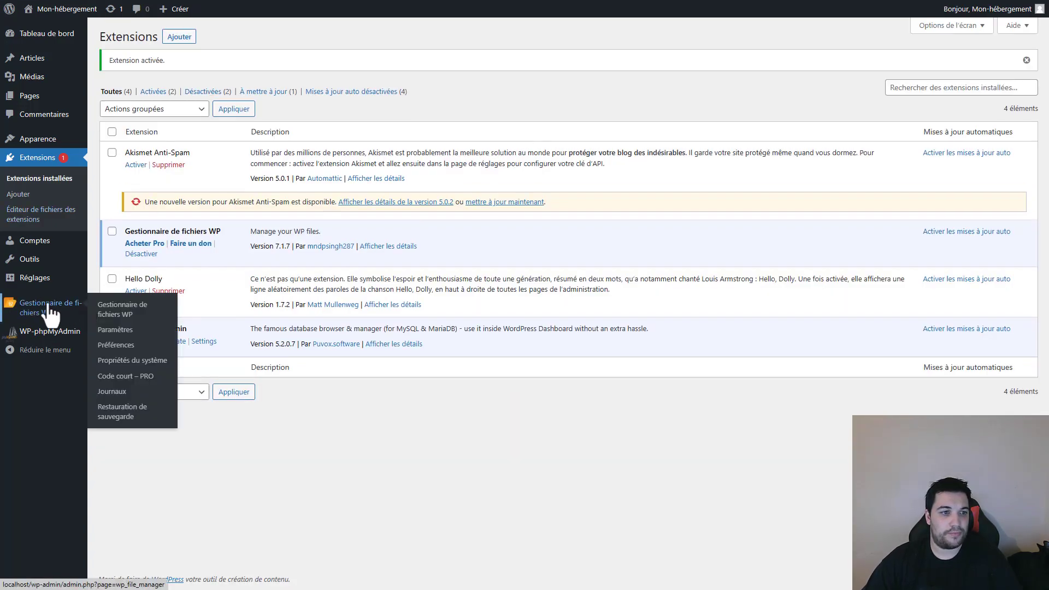
# Open WP File Manager, upload archive.zip from File Explorer into the htdocs folder and dismiss the review request
pyautogui.click(51, 311)
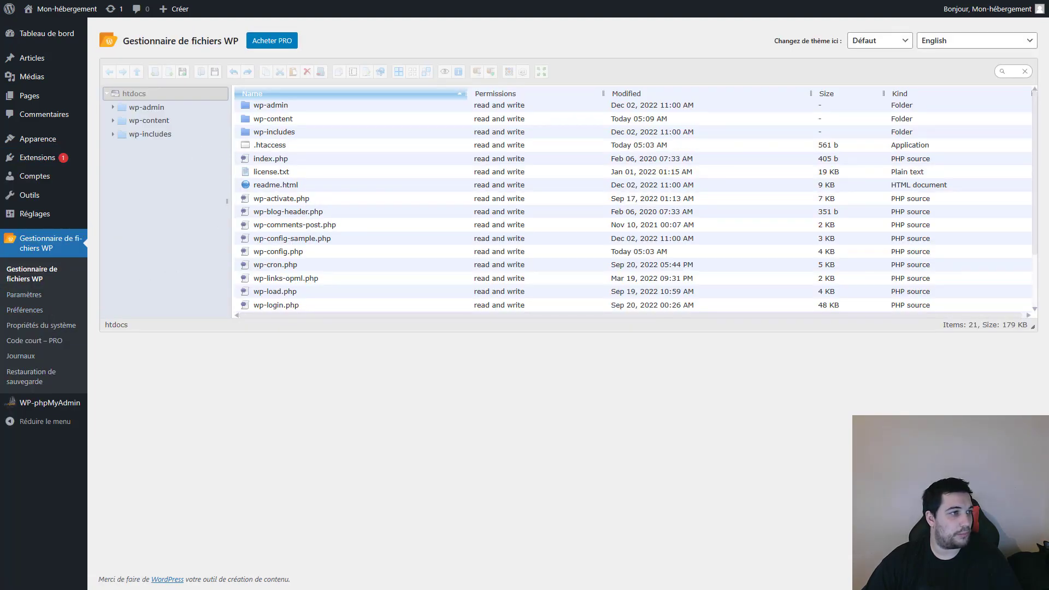
pyautogui.hotkey('alt', 'Tab')
pyautogui.moveTo(774, 86); pyautogui.dragTo(1030, 77)
pyautogui.moveTo(848, 213); pyautogui.dragTo(418, 189)
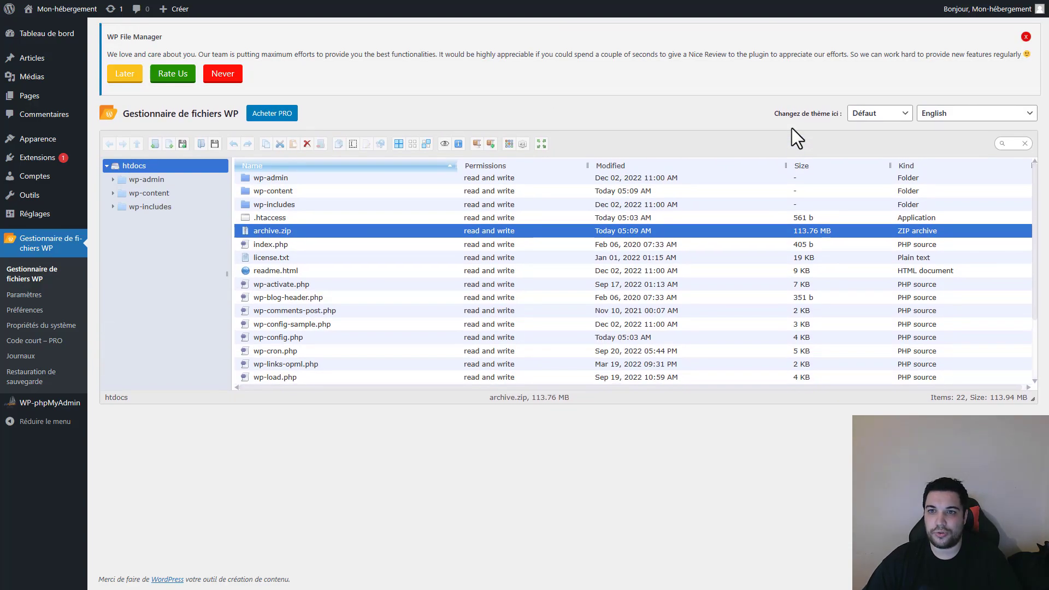
pyautogui.click(1026, 36)
pyautogui.click(257, 159)
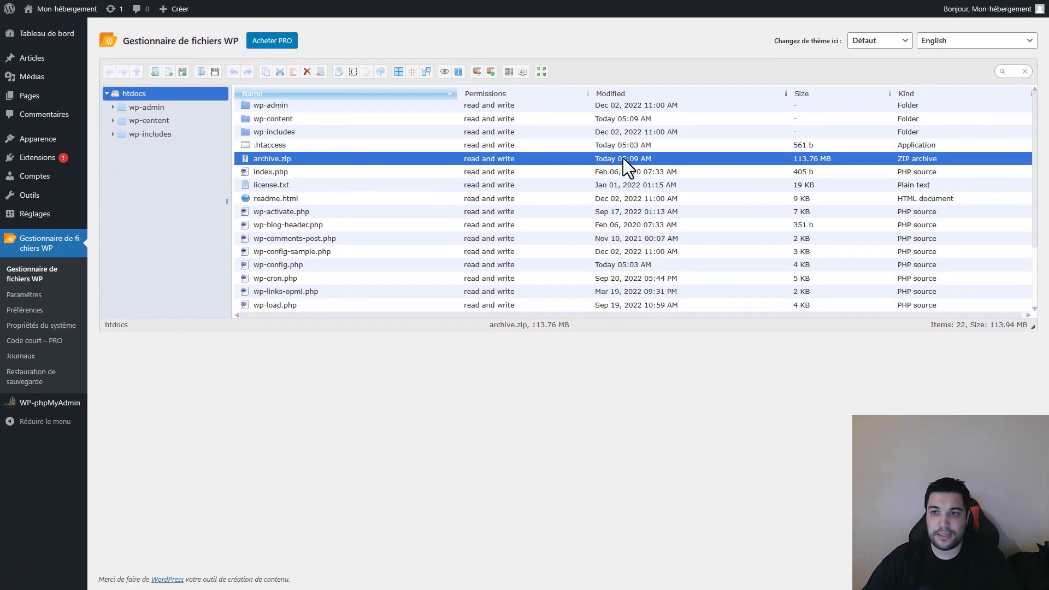
# Extract archive.zip directly into htdocs, replacing the existing files with the ones from the archive
pyautogui.rightClick(301, 161)
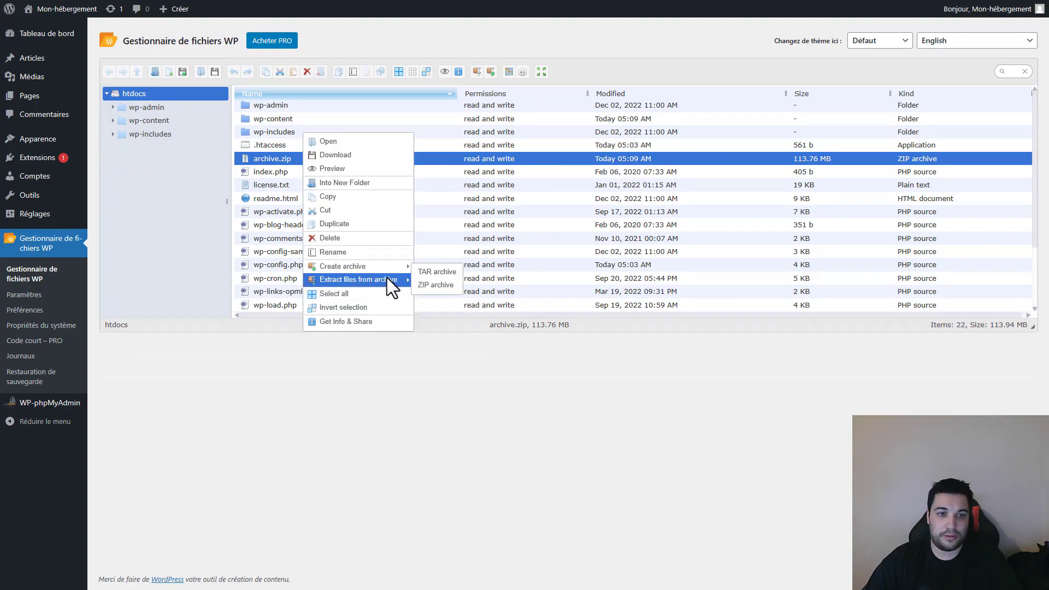
pyautogui.moveTo(387, 277)
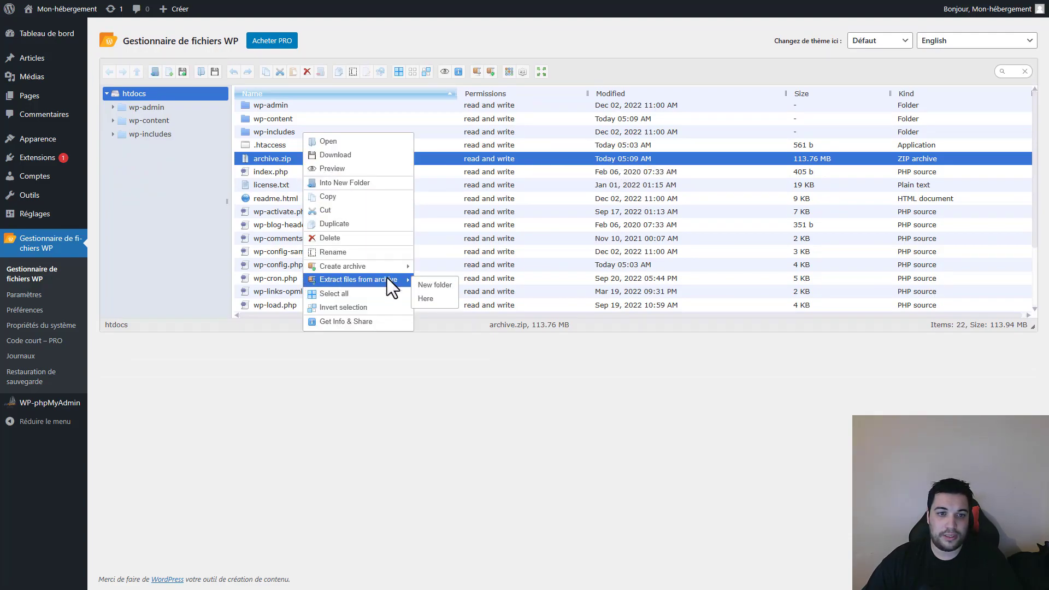
pyautogui.click(435, 298)
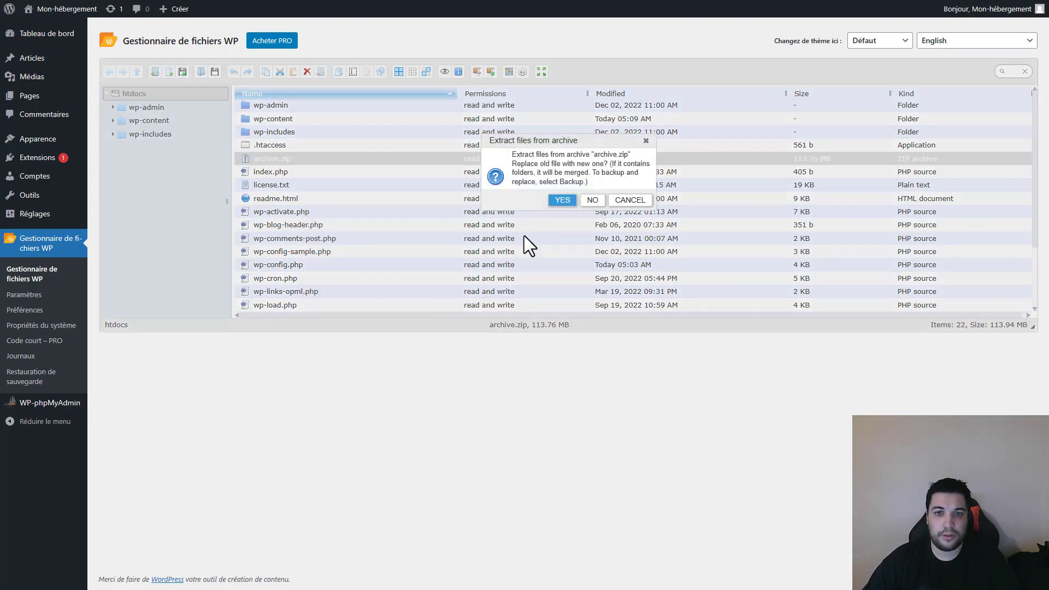
pyautogui.click(562, 203)
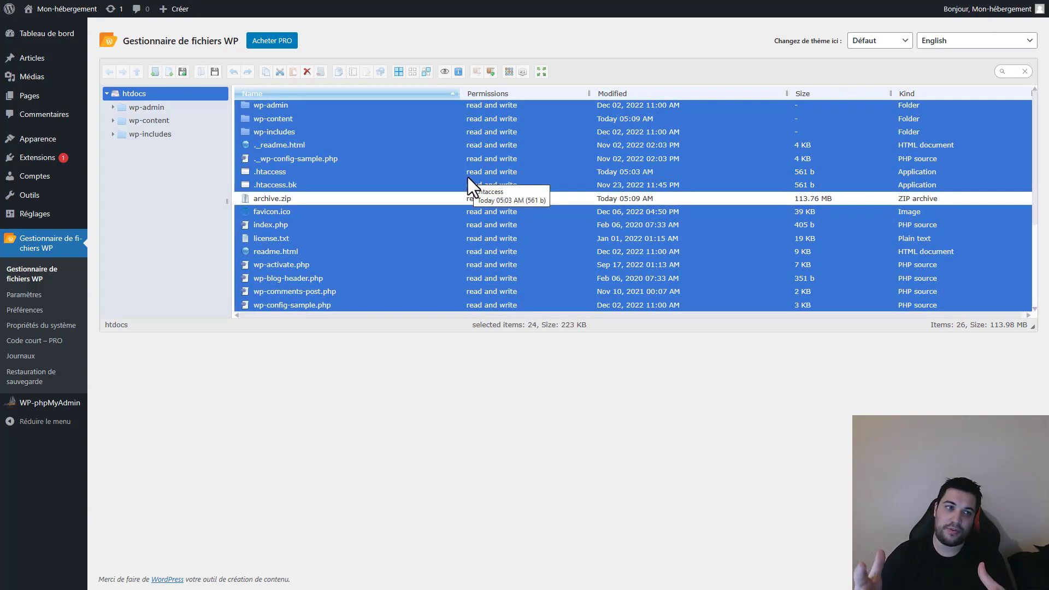
# Look over the extracted files in htdocs and reload the file manager page to refresh the admin area
pyautogui.scroll(-3, 340, 246)
pyautogui.scroll(3, 296, 227)
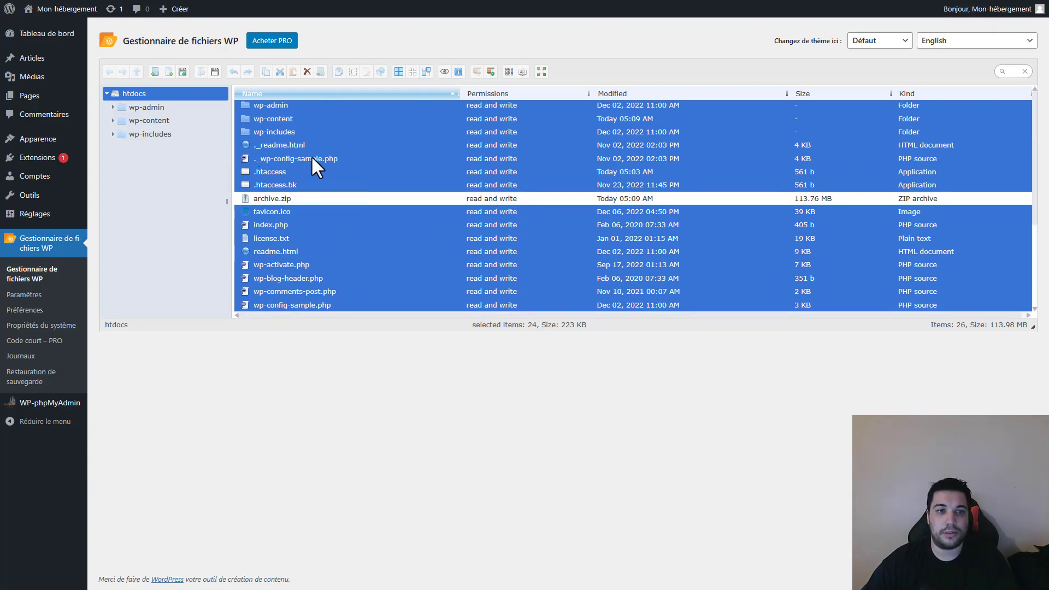
pyautogui.scroll(-1, 271, 160)
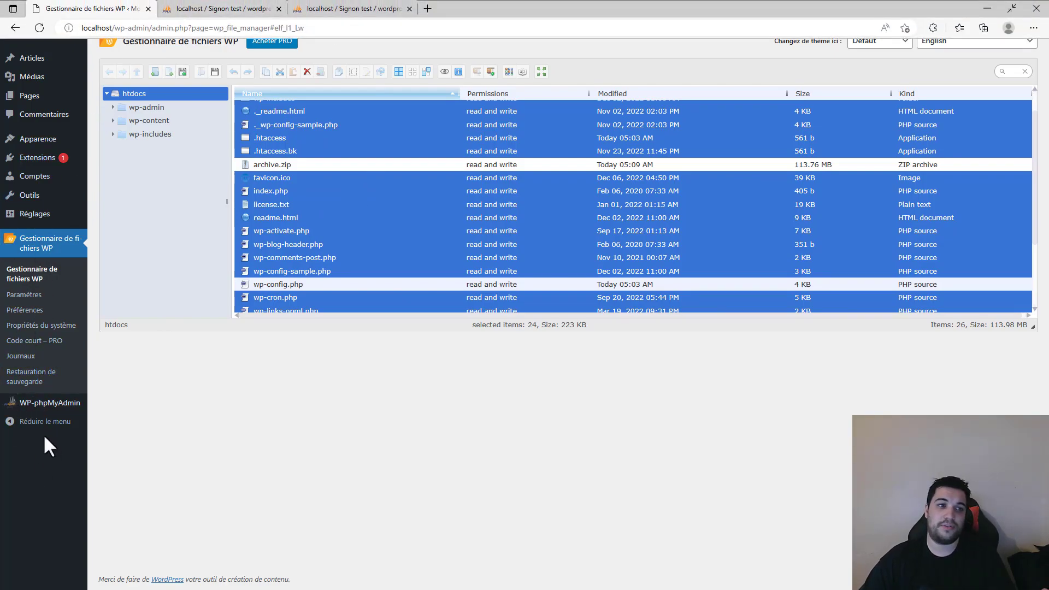
pyautogui.click(104, 28)
pyautogui.press('Return')
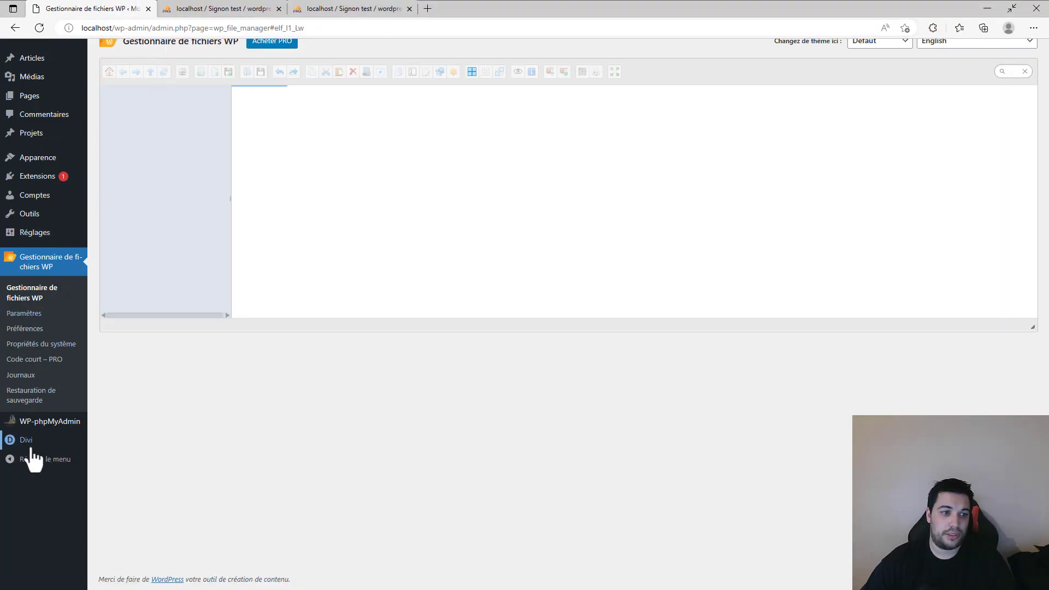
pyautogui.moveTo(31, 448)
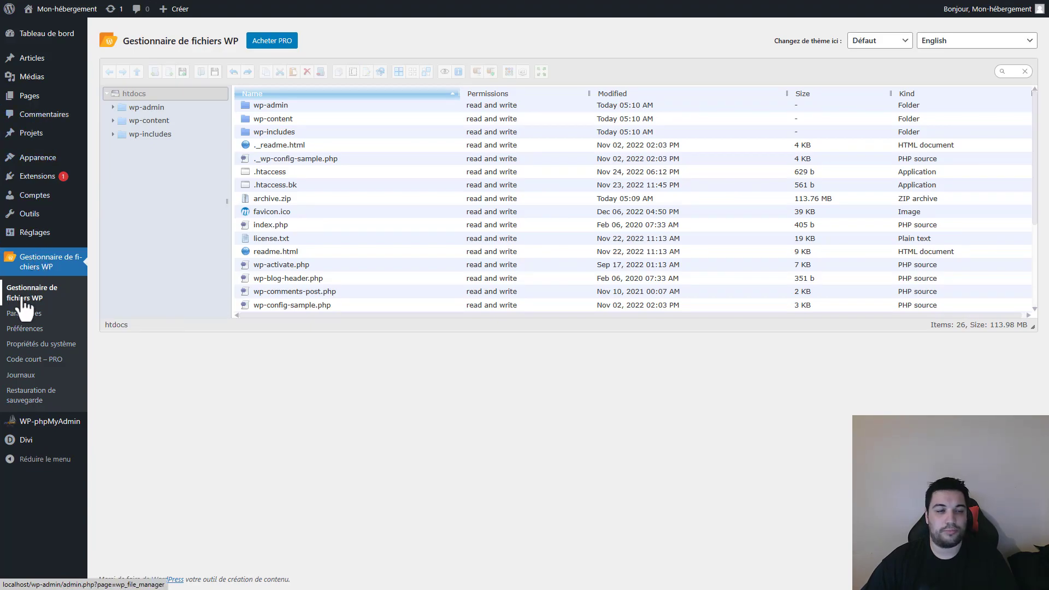
# Bulk-activate the Checksum, Rank Math SEO, Rank Math SEO PRO and WPCode Lite plugins from the installed plugins list
pyautogui.moveTo(44, 176)
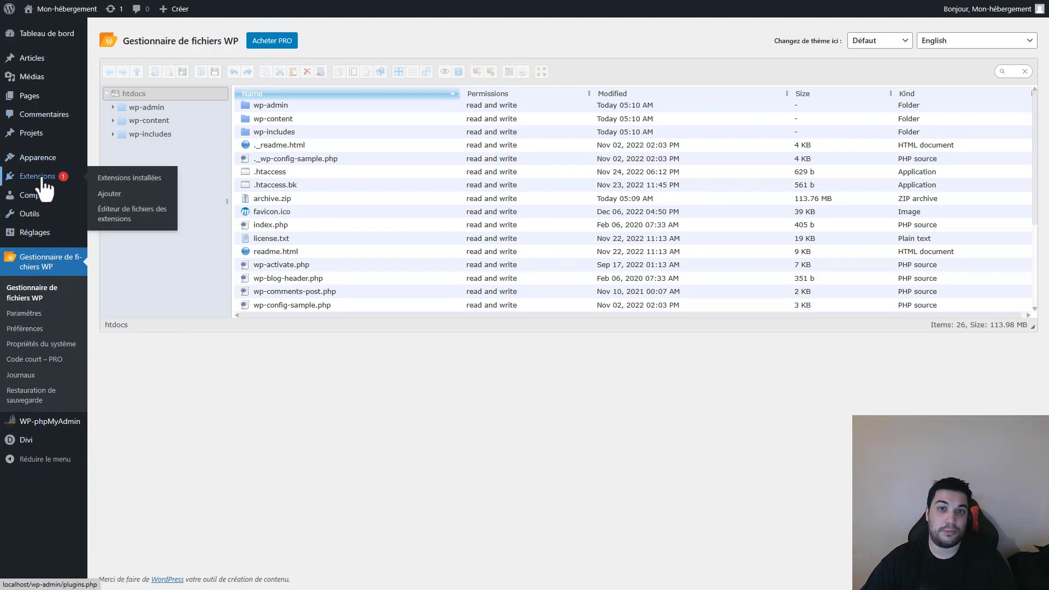
pyautogui.click(43, 178)
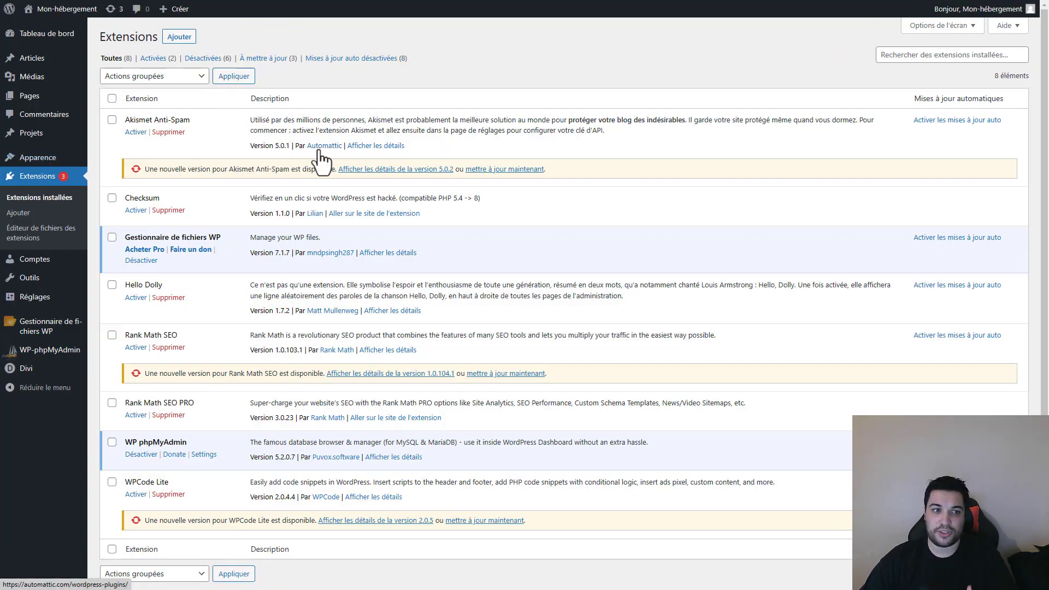
pyautogui.scroll(-1, 290, 192)
pyautogui.click(112, 360)
pyautogui.click(112, 439)
pyautogui.scroll(1, 120, 328)
pyautogui.click(112, 197)
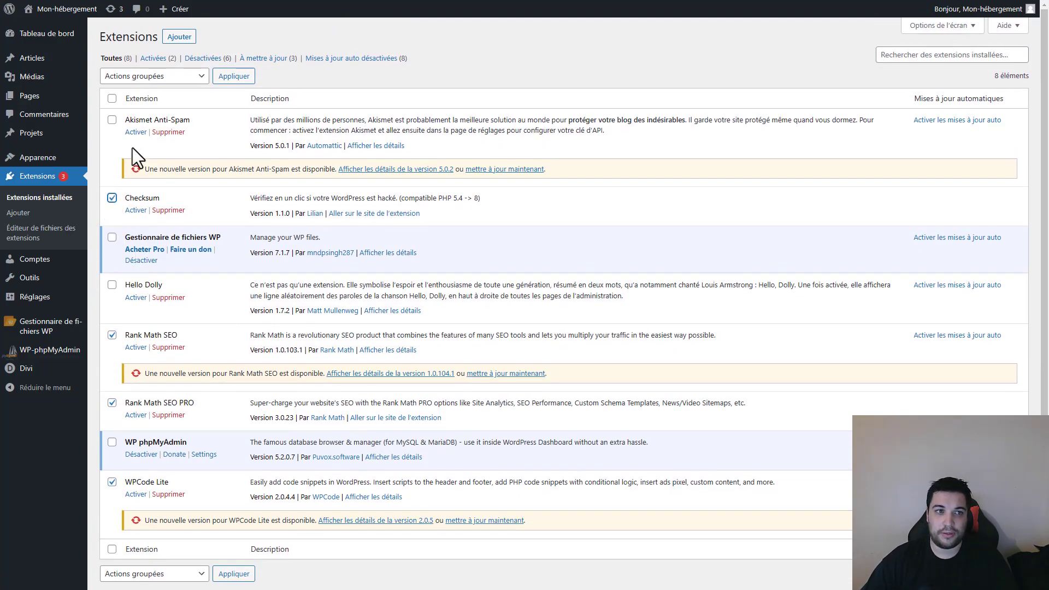
pyautogui.click(191, 76)
pyautogui.click(174, 103)
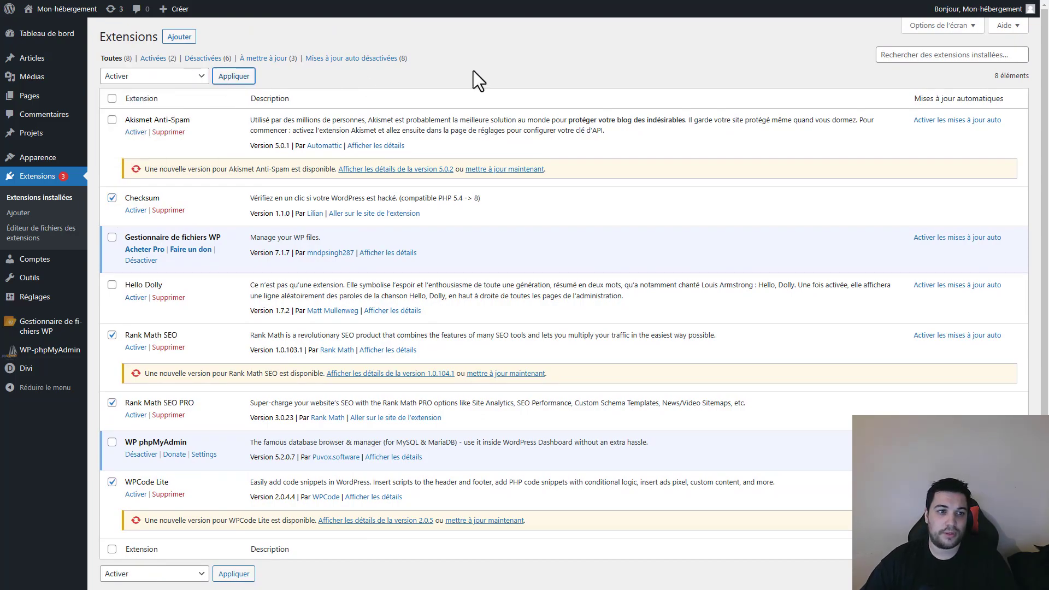
pyautogui.scroll(-3, 261, 205)
pyautogui.scroll(3, 169, 325)
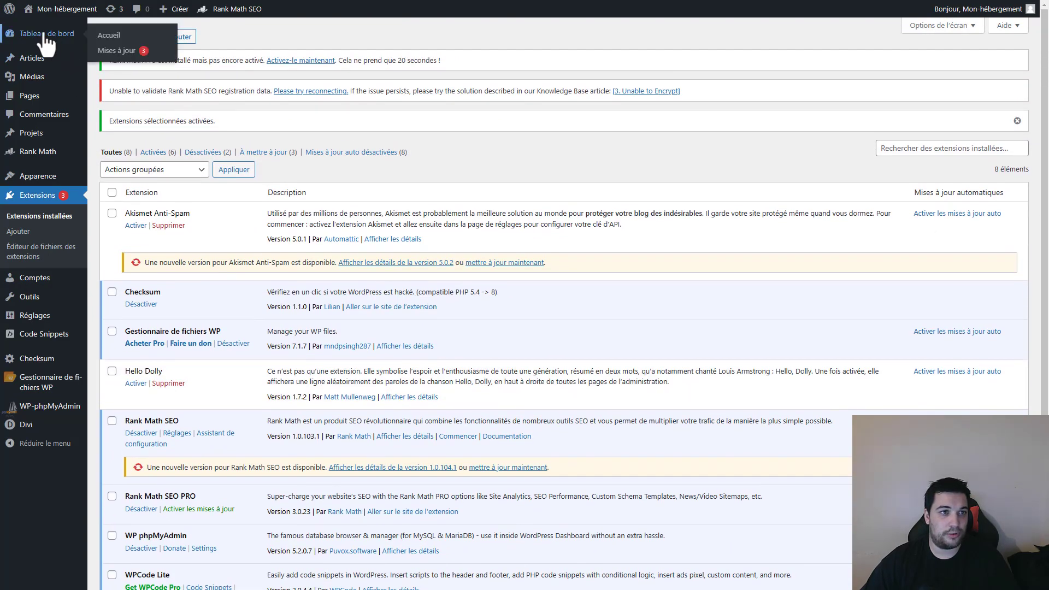
# Open the dashboard, check the restored site's public home page and return to the dashboard
pyautogui.click(46, 36)
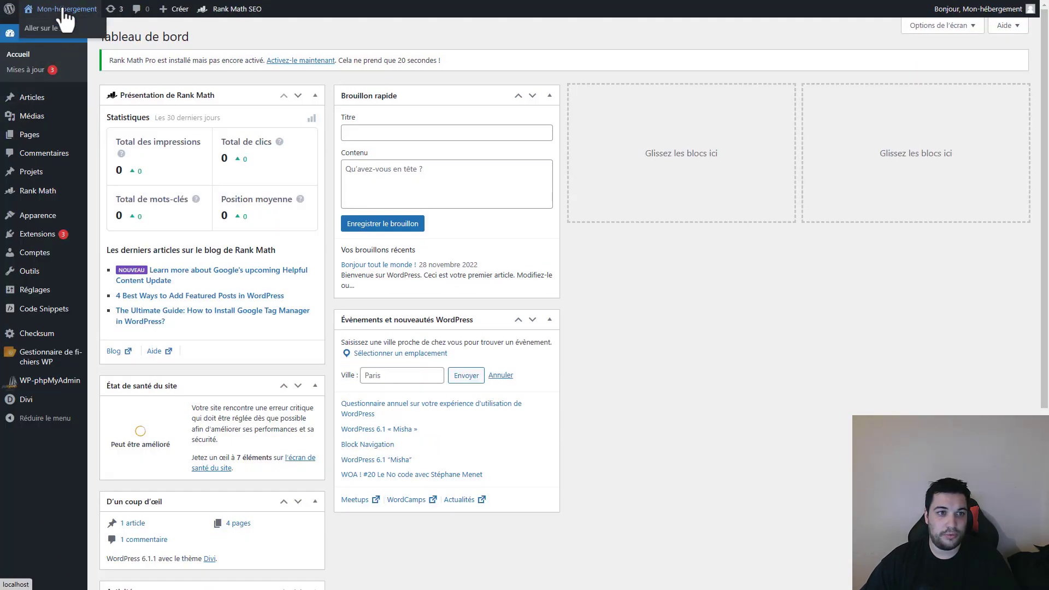
pyautogui.click(60, 28)
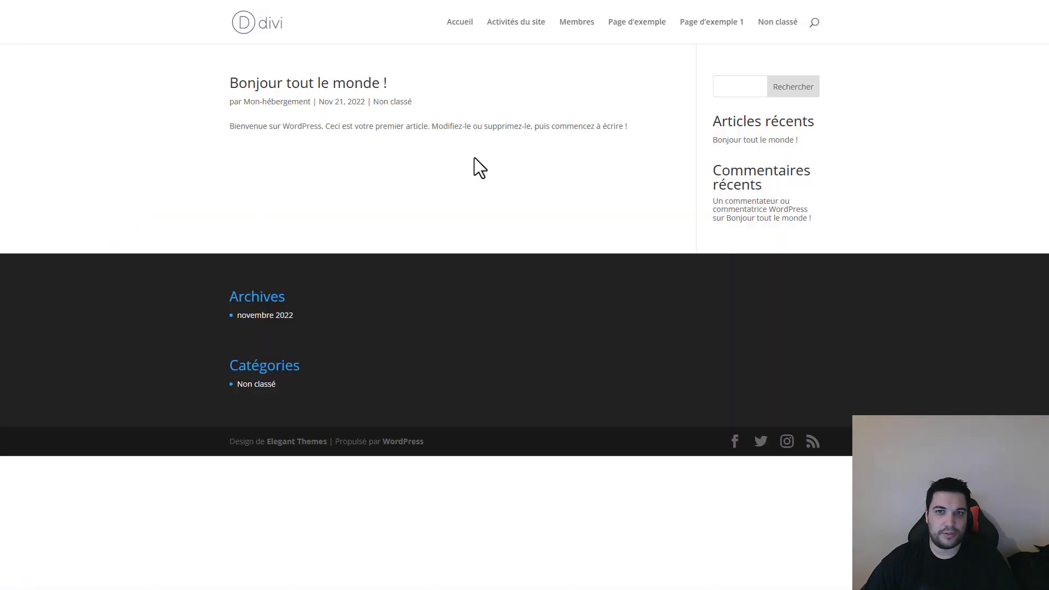
pyautogui.moveTo(183, 7)
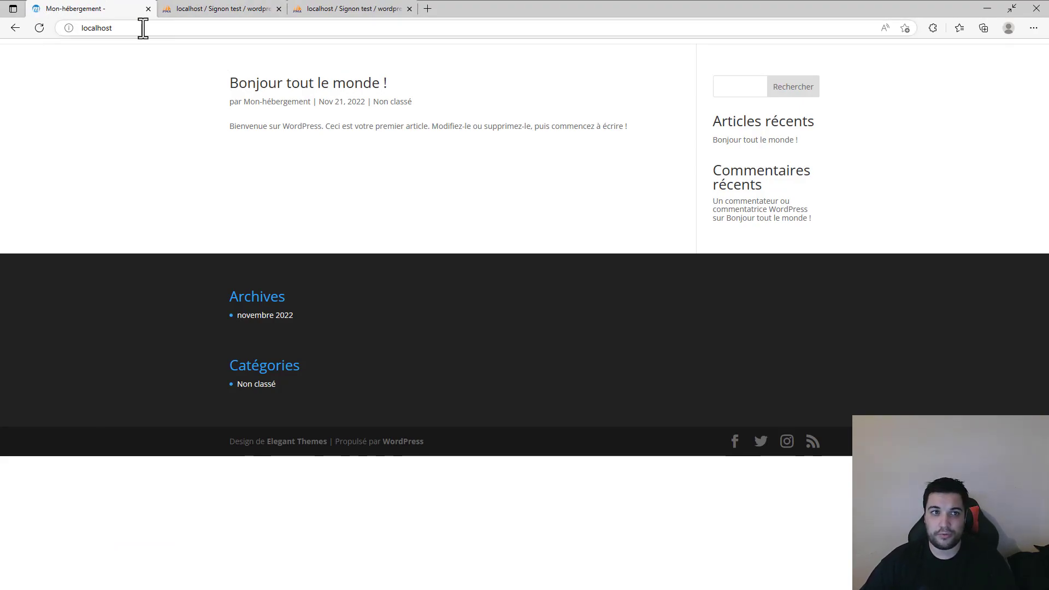
pyautogui.click(17, 33)
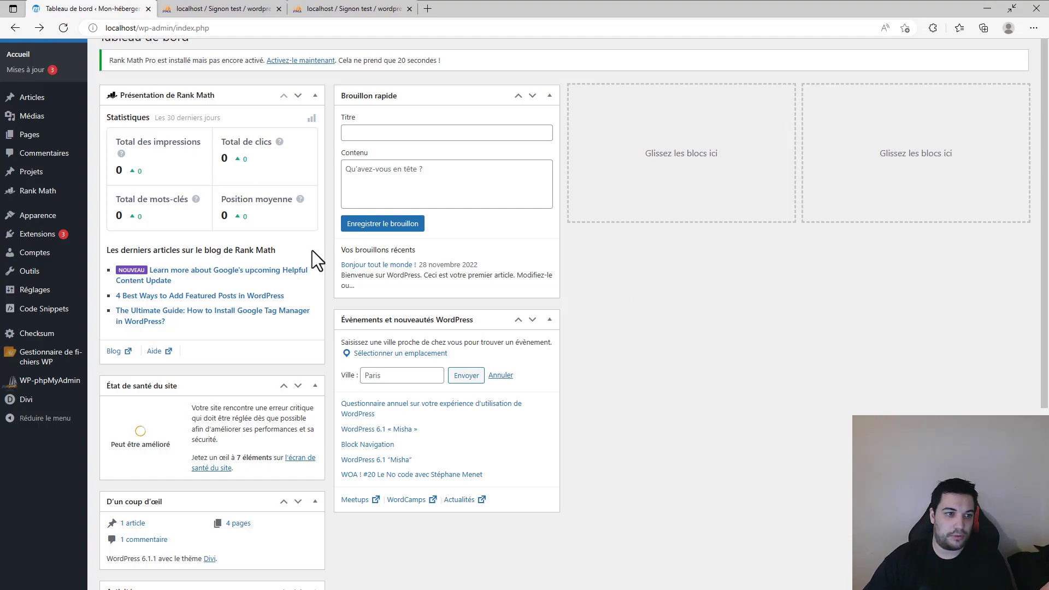
# Open the installed plugins list and review which plugins are active
pyautogui.click(39, 234)
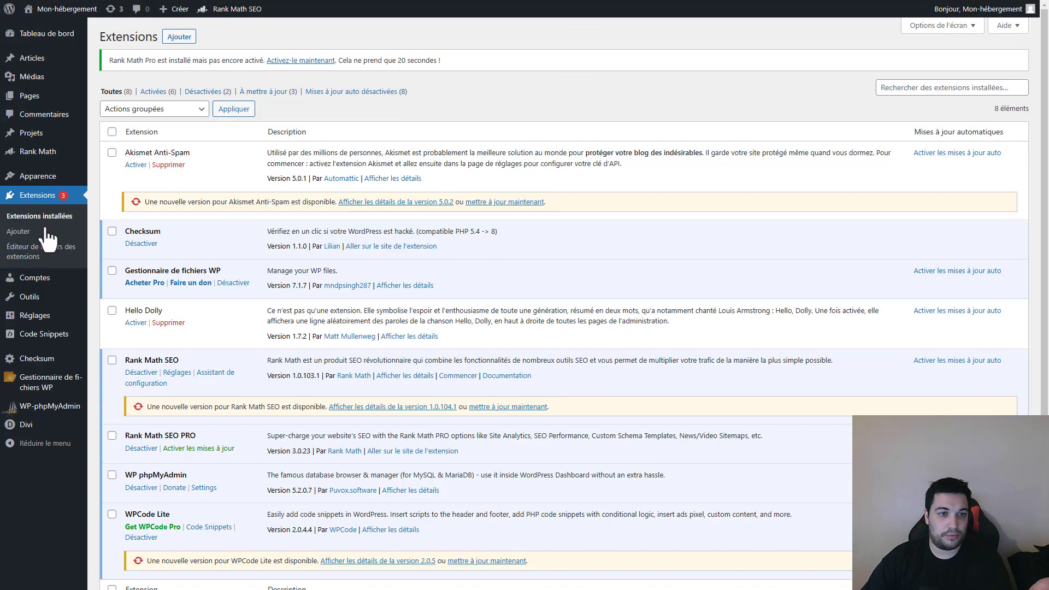
pyautogui.scroll(-2, 228, 186)
pyautogui.scroll(3, 220, 260)
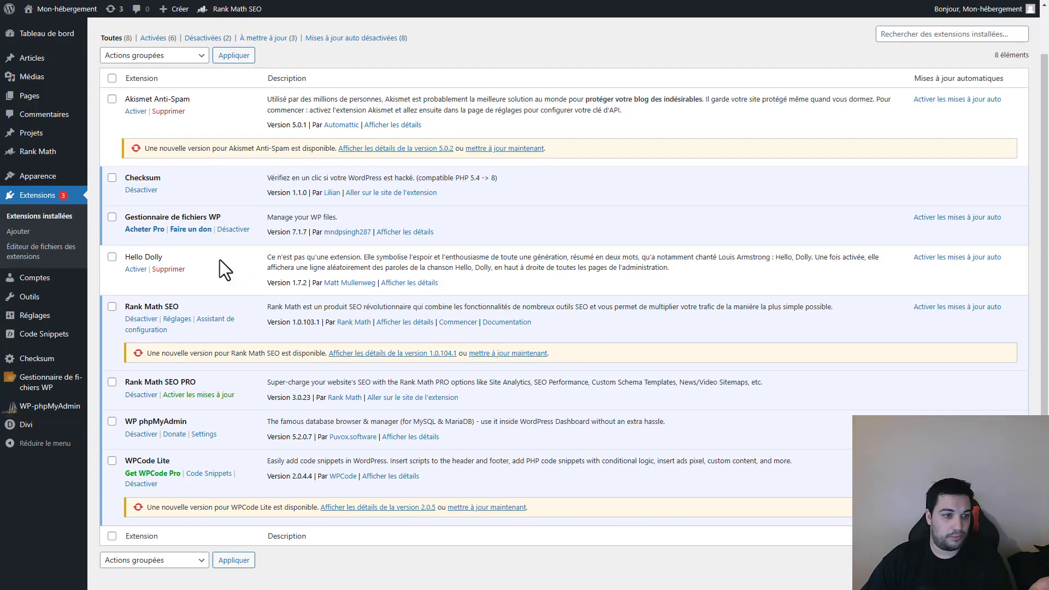